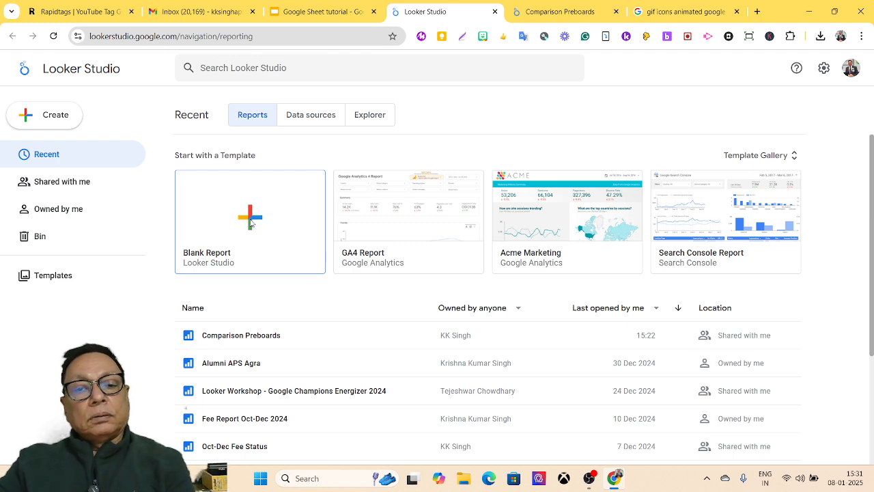
Step: Create a blank report and scroll through the connectors in the Add data to report panel
click(250, 223)
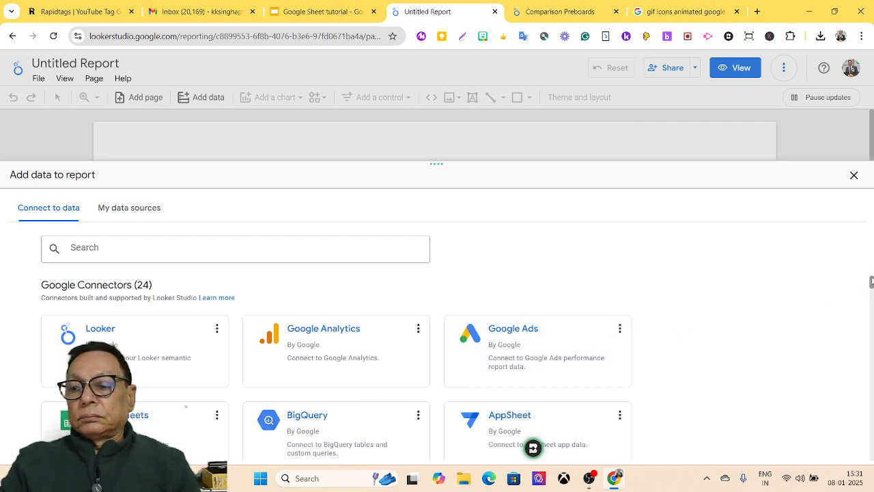
scroll(871, 282, down, 2)
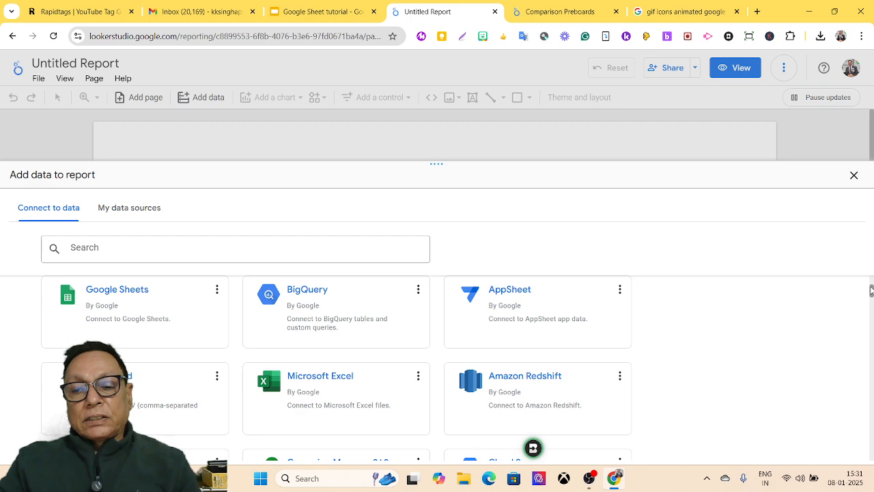
drag(871, 290, 871, 301)
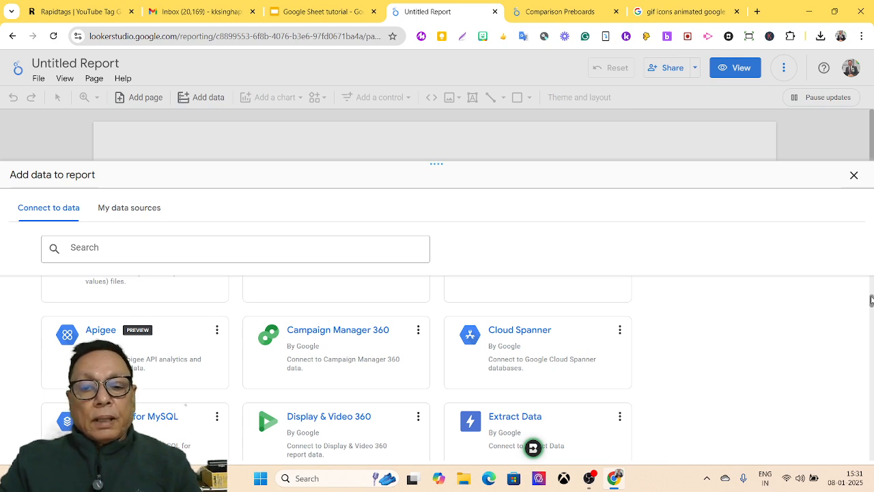
drag(871, 301, 871, 301)
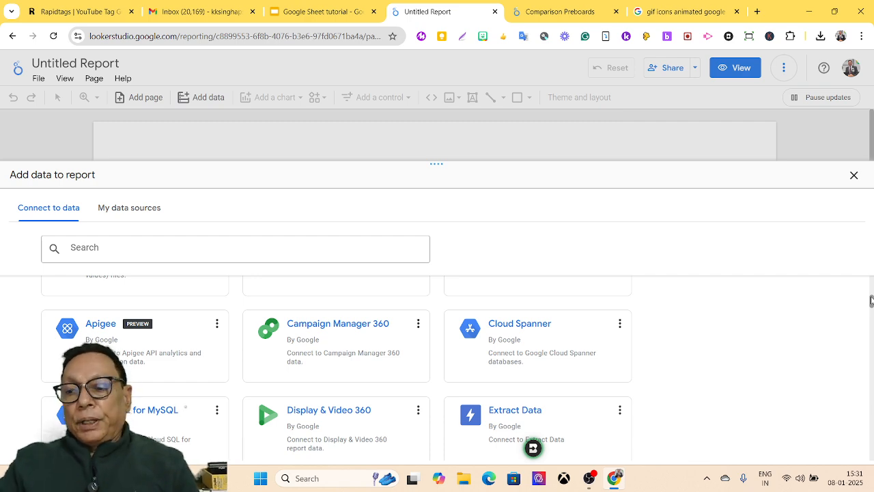
drag(872, 301, 871, 286)
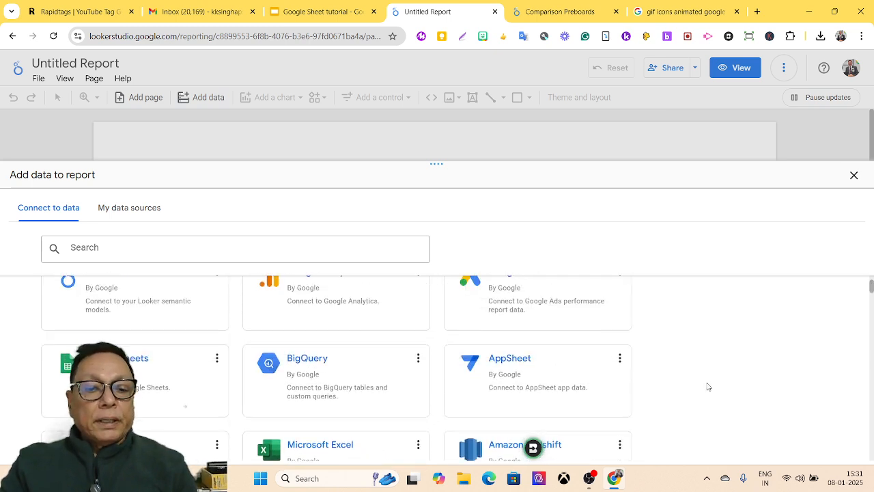
Step: Choose the Google Sheets connector and select the Detail class XII 2024-25 (Responses) spreadsheet
click(171, 384)
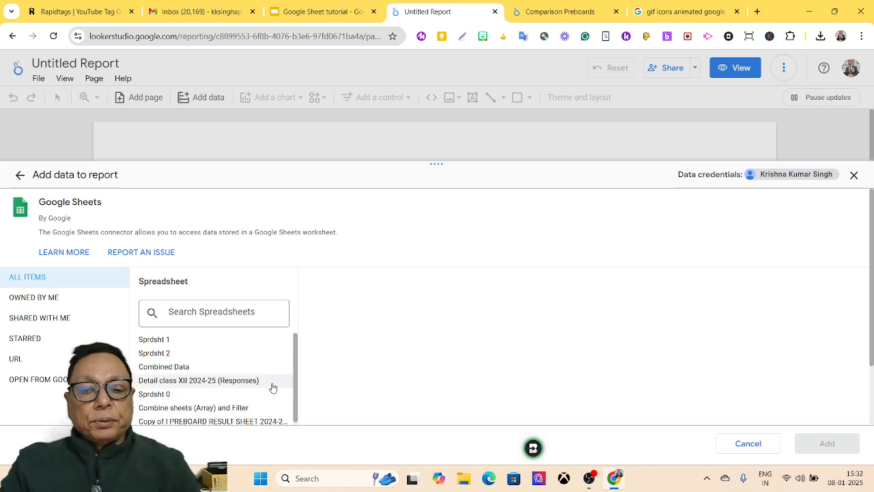
scroll(239, 410, down, 2)
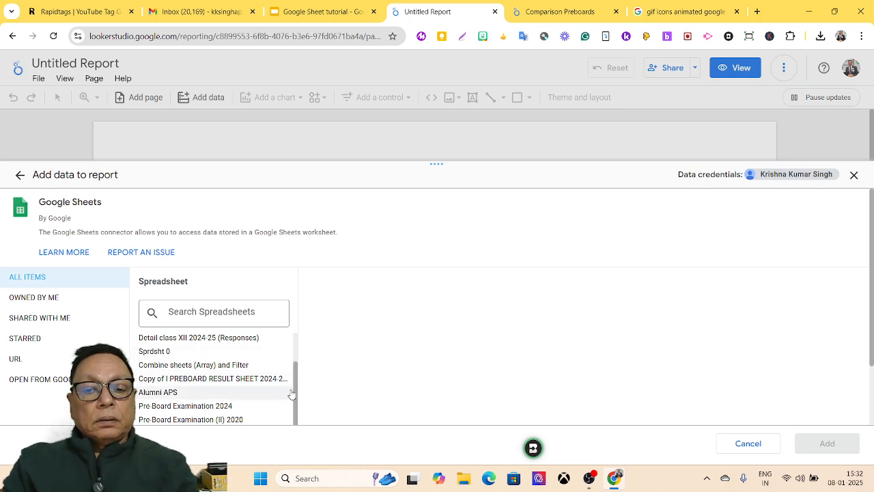
drag(296, 391, 297, 342)
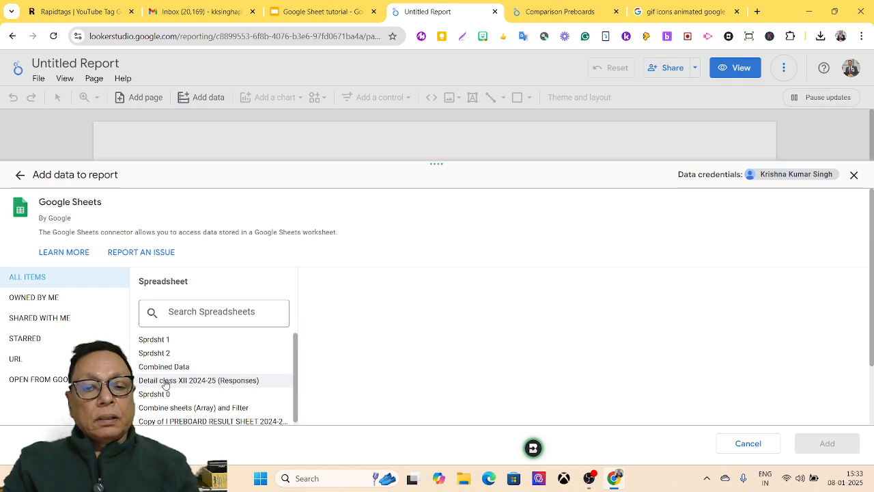
click(165, 380)
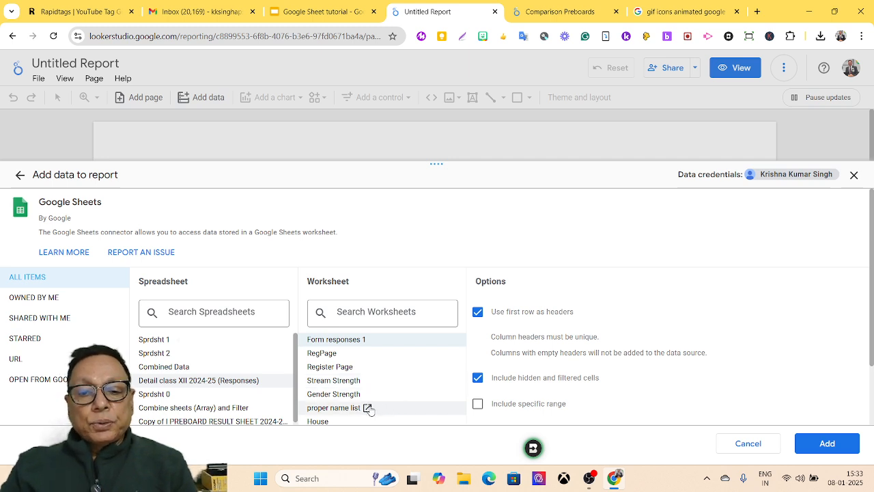
Step: Select Register Page in the Worksheet column
click(341, 371)
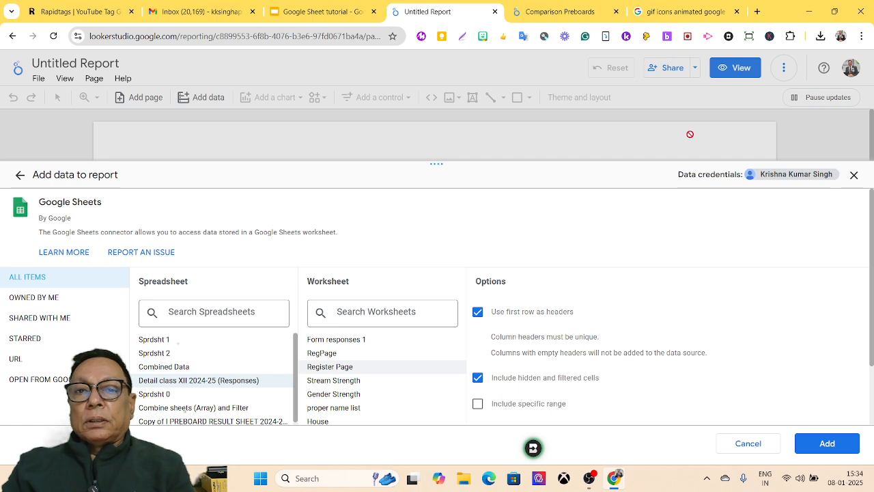
Step: In a new Chrome tab, go to sheets and open the Detail class XII 2024-25 (Responses) spreadsheet
click(758, 11)
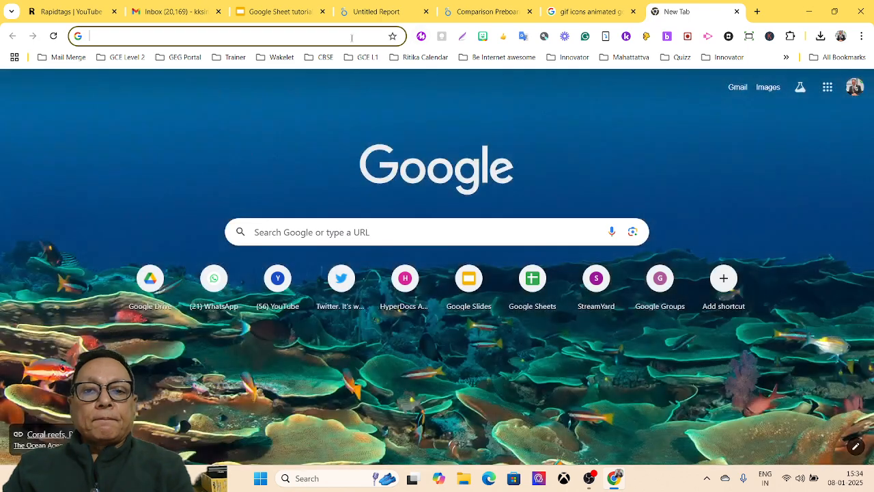
click(351, 38)
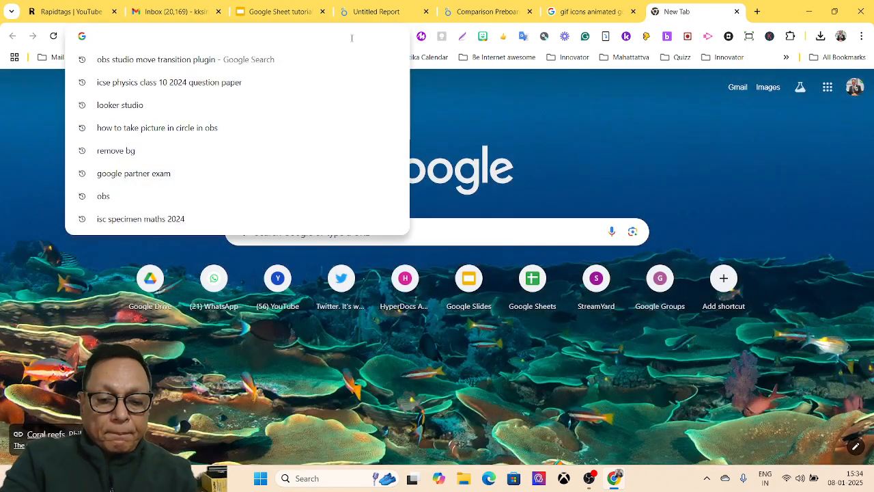
text(sheet)
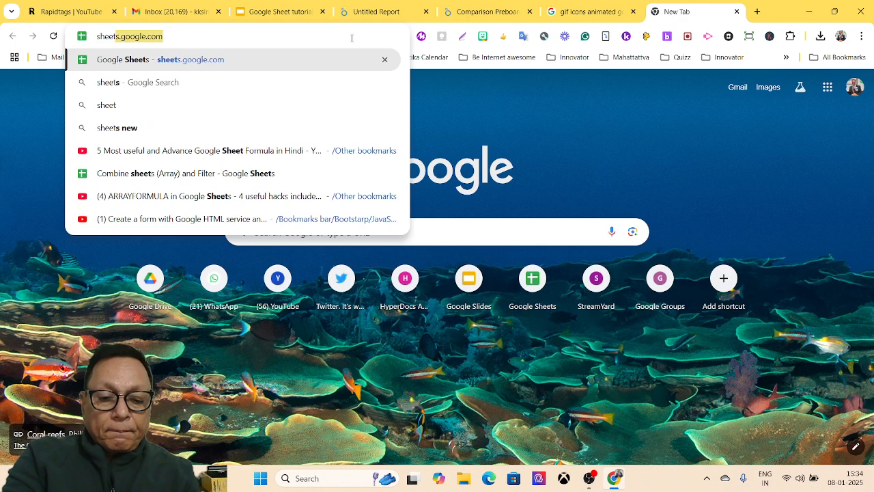
text(s)
key(Return)
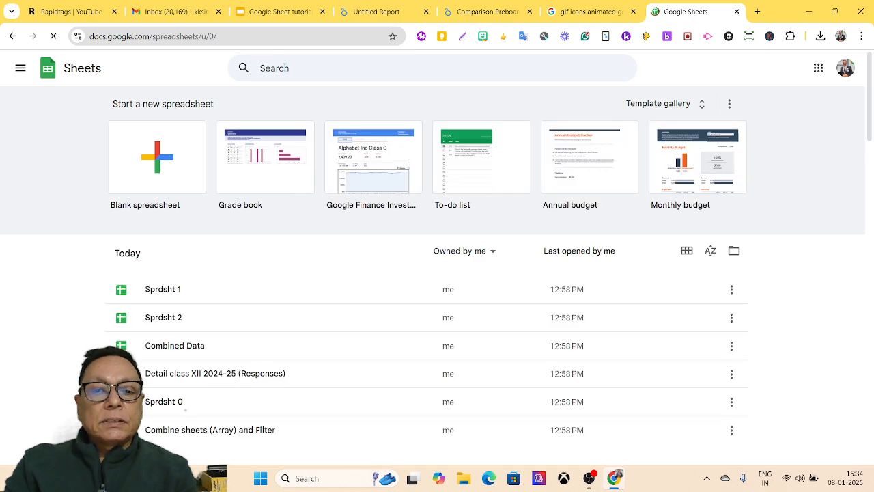
click(214, 376)
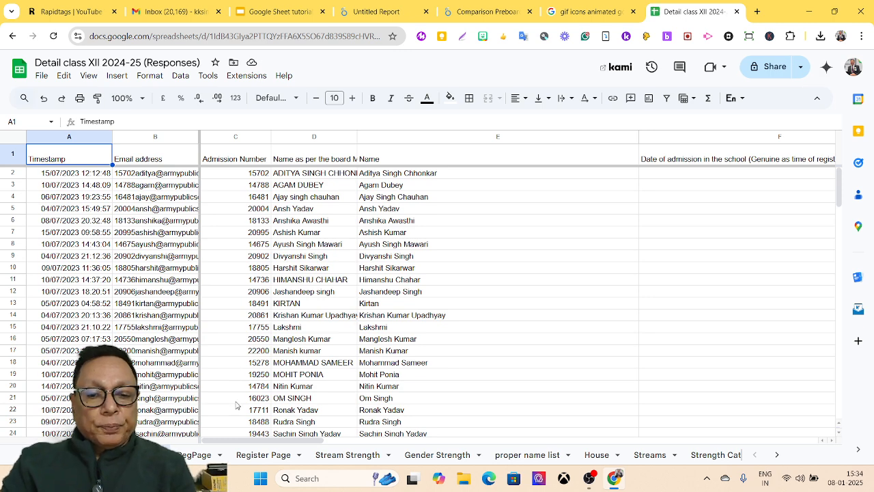
Step: Review the student records on the Register Page sheet, then go back to the Untitled Report tab
click(261, 456)
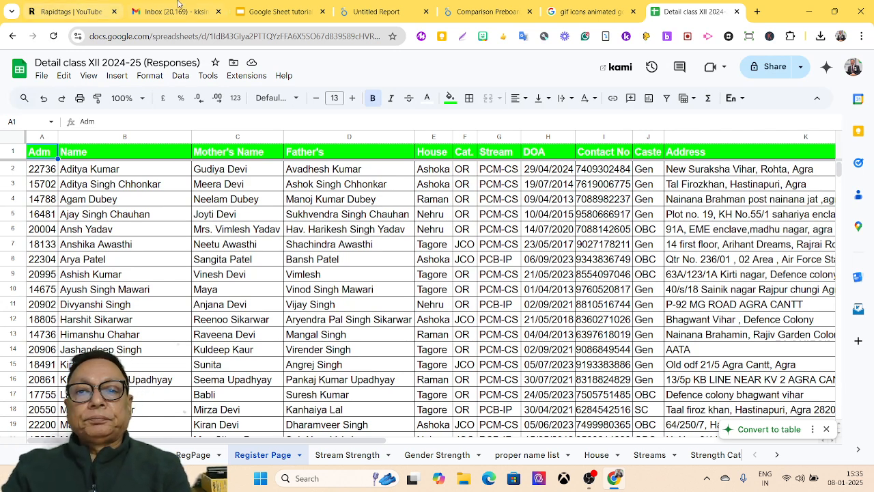
click(381, 14)
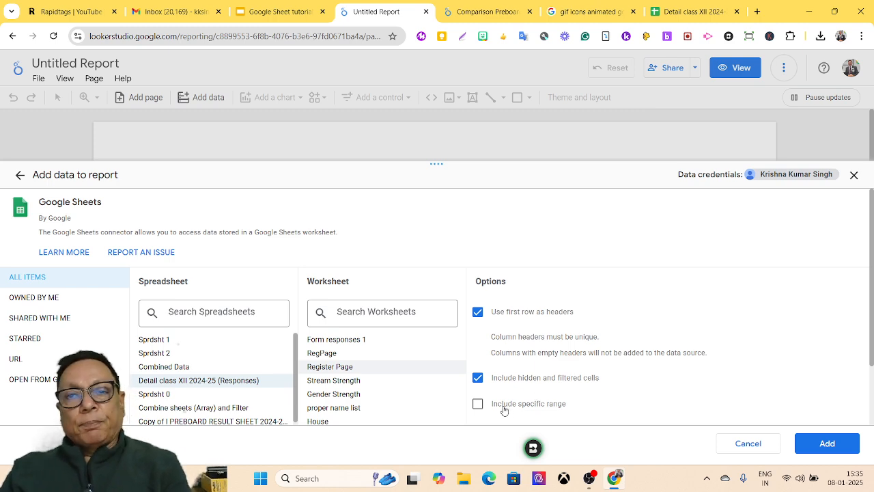
click(686, 14)
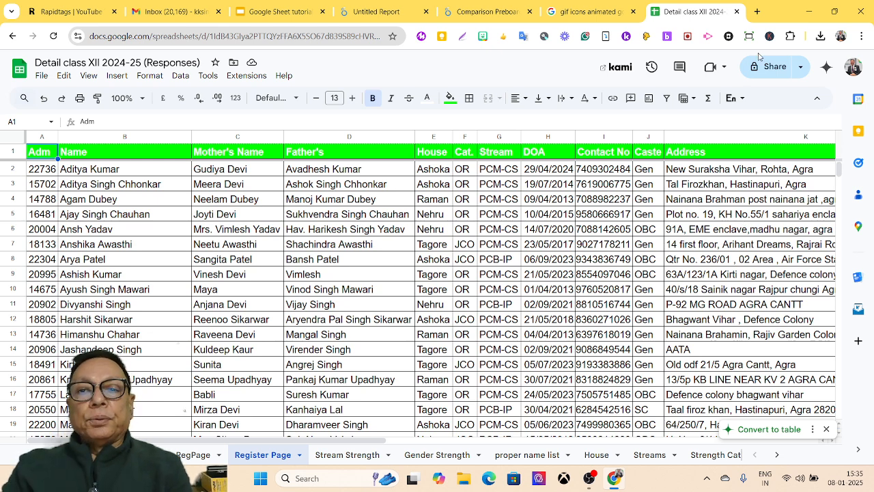
click(394, 13)
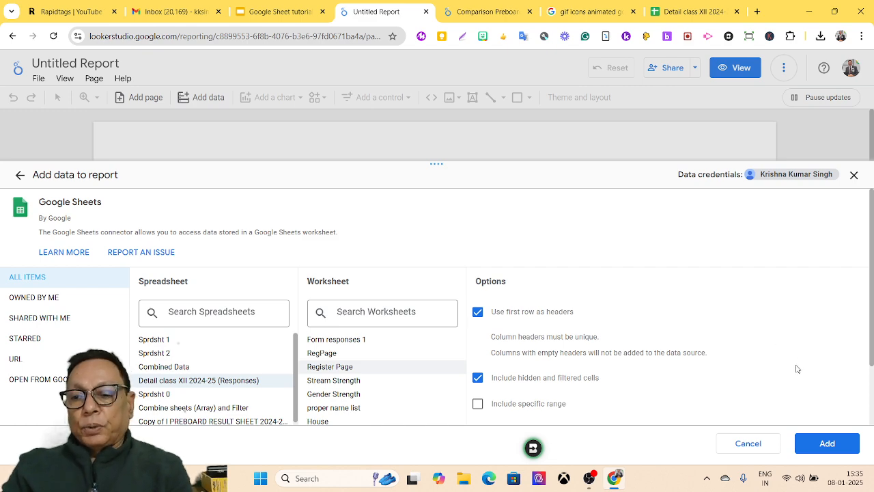
click(821, 443)
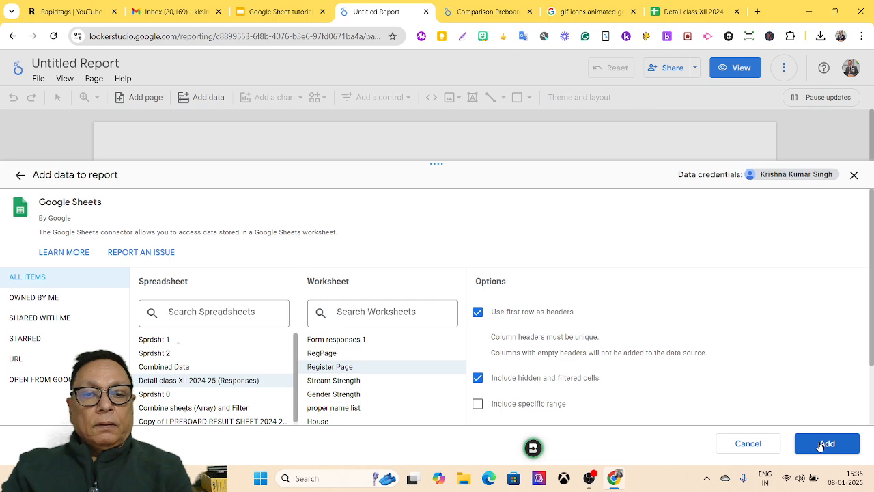
Step: Add the Register Page worksheet and confirm adding it to the report
click(822, 444)
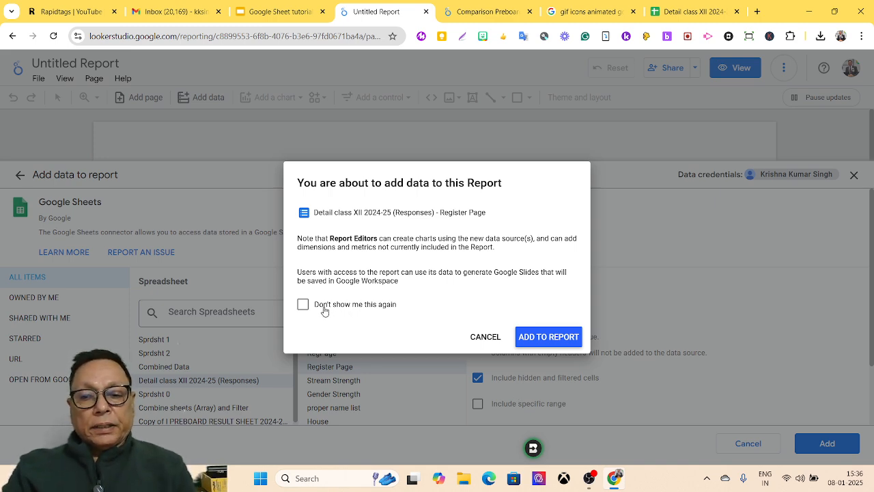
click(549, 338)
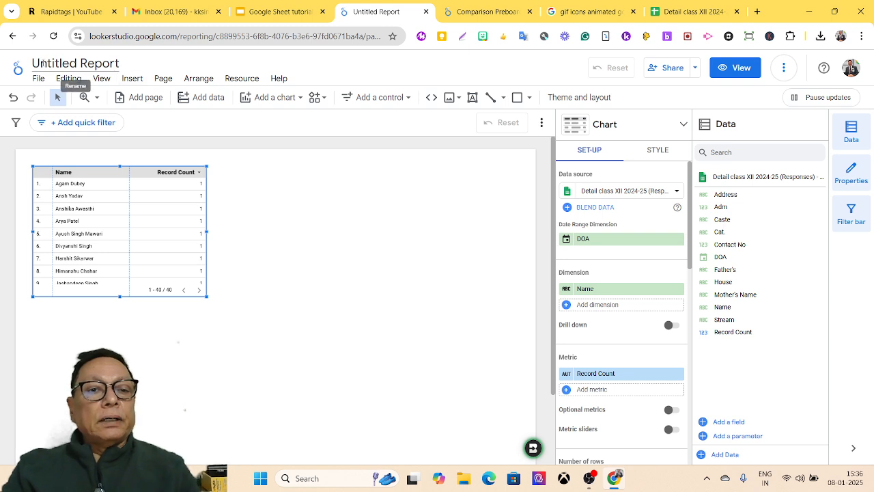
Step: Rename the report to 'My Report' and delete the auto-added Name/Record Count table
drag(33, 63, 131, 67)
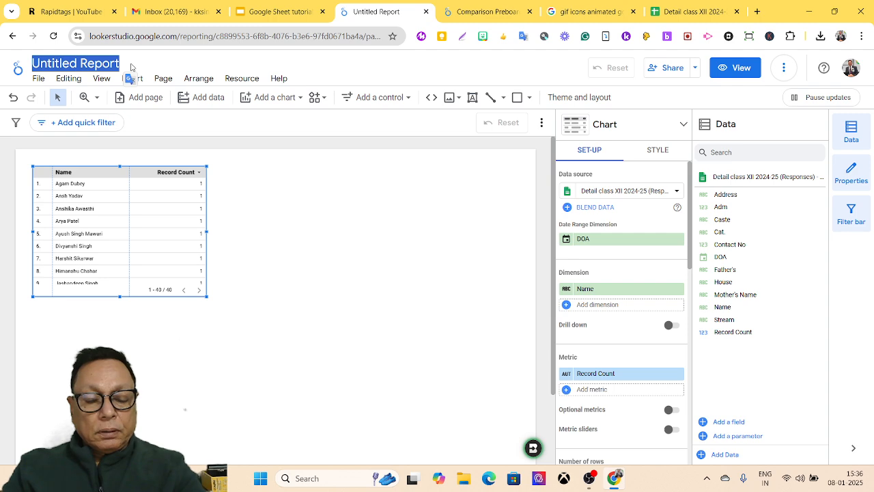
text(My)
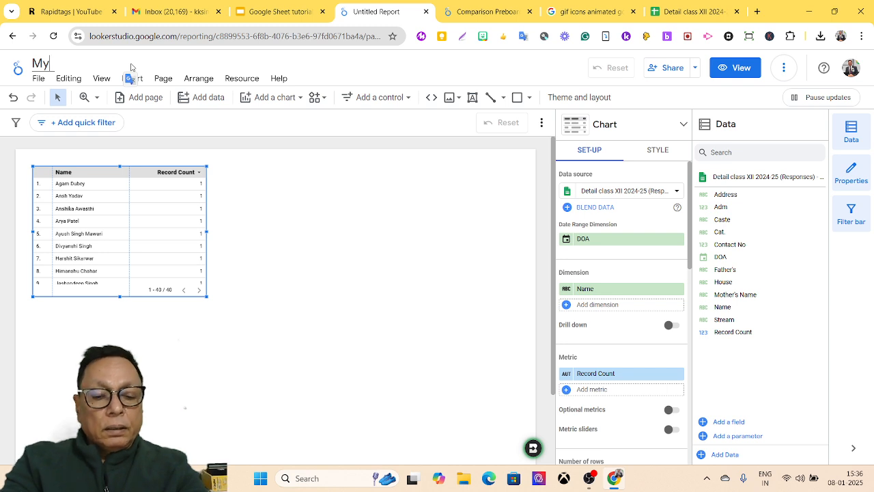
text( Report)
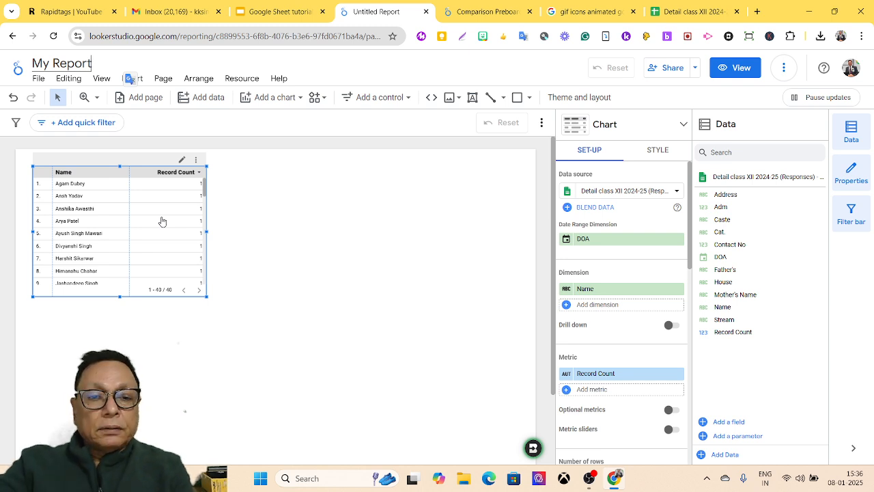
key(Return)
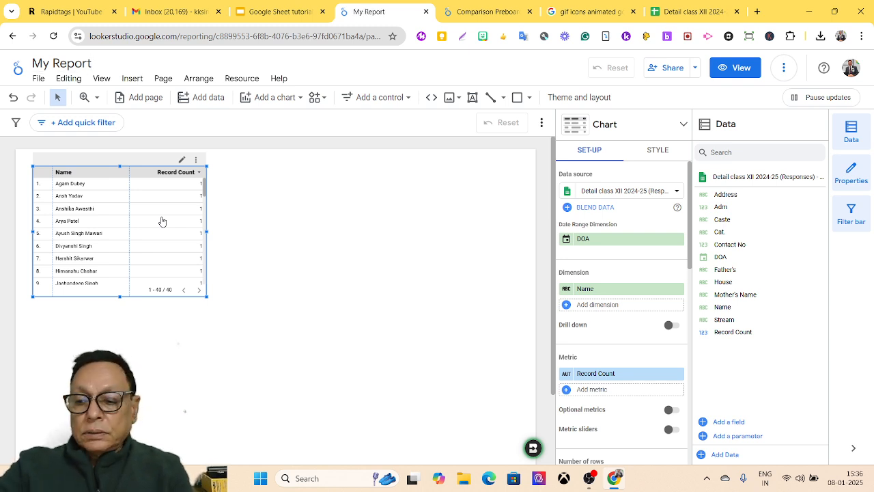
key(Delete)
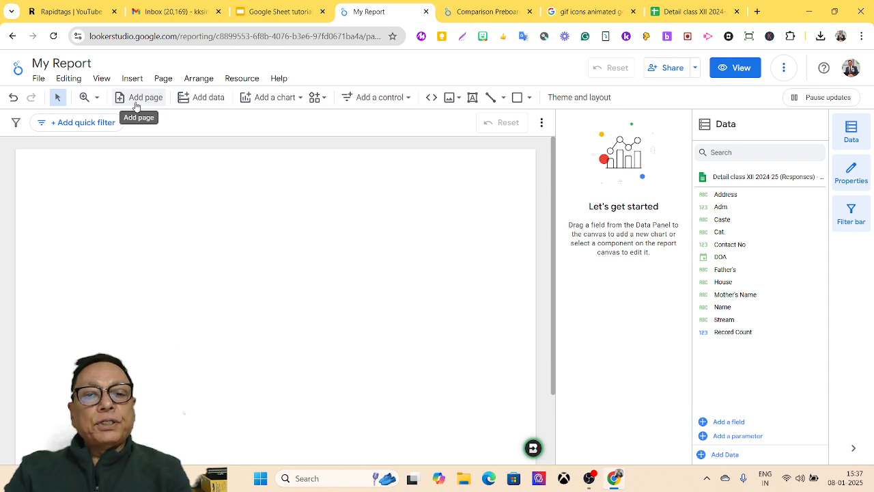
Step: Close the Add data to report panel to return to the empty My Report page
click(211, 102)
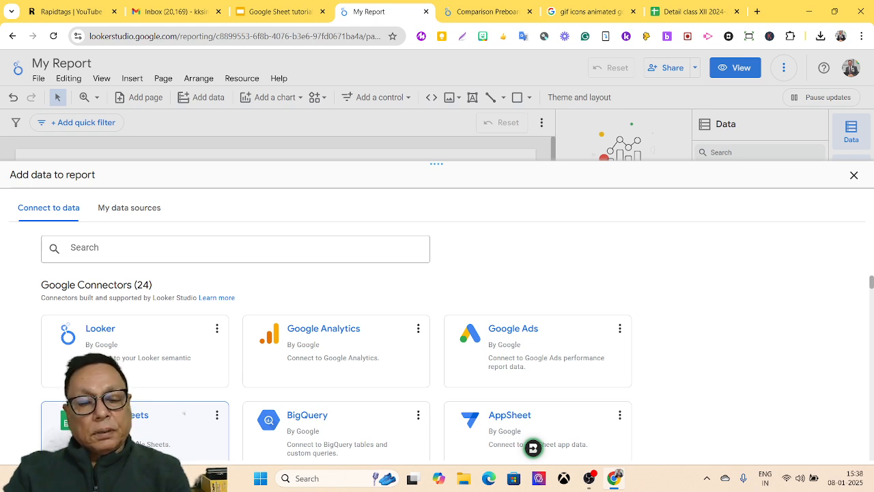
click(854, 176)
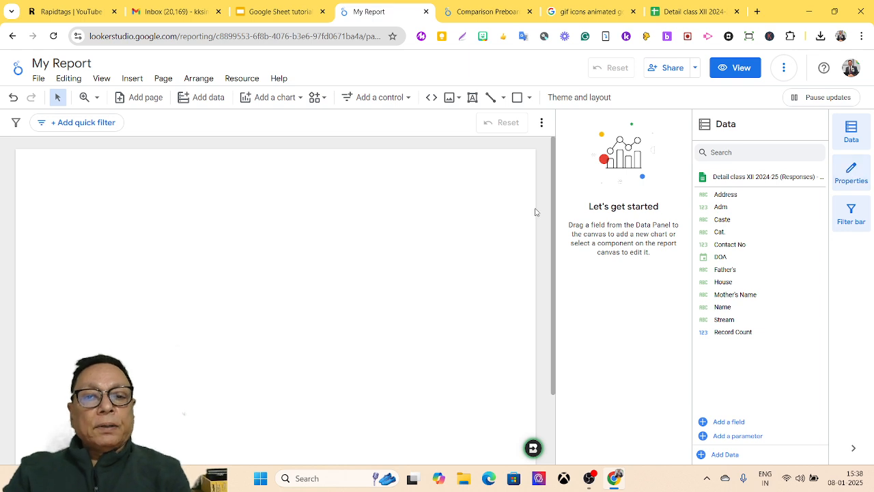
click(269, 97)
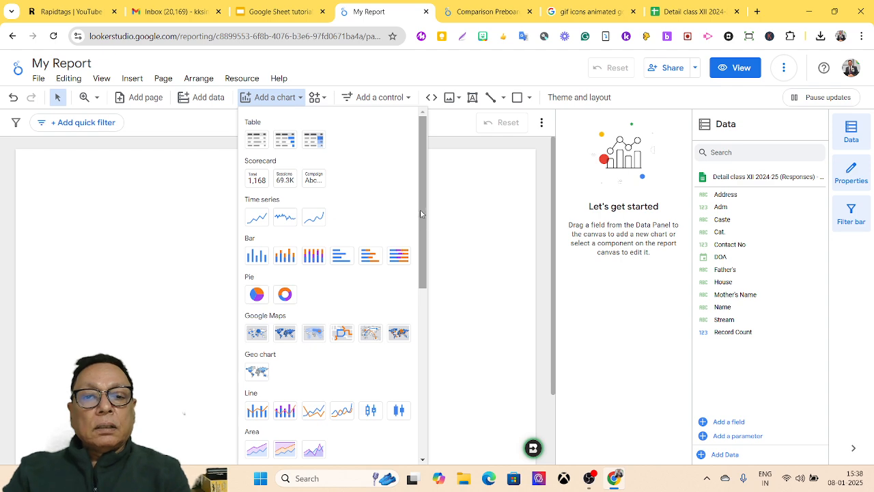
click(261, 181)
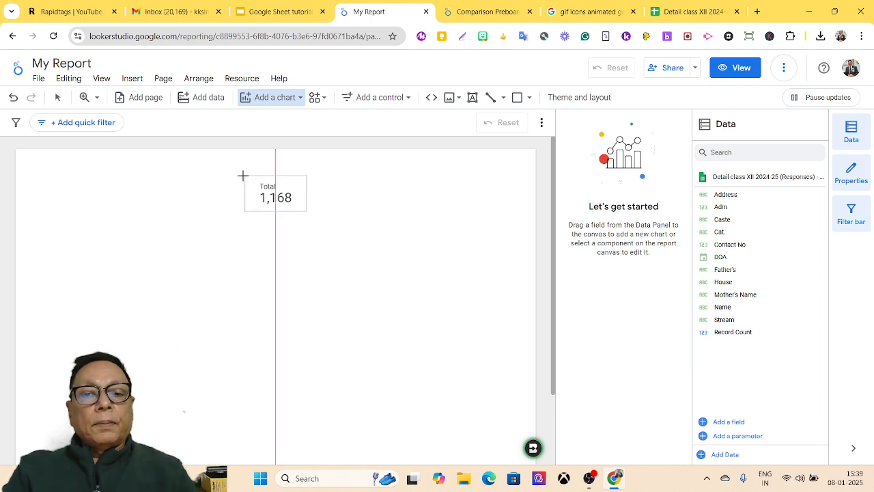
click(242, 176)
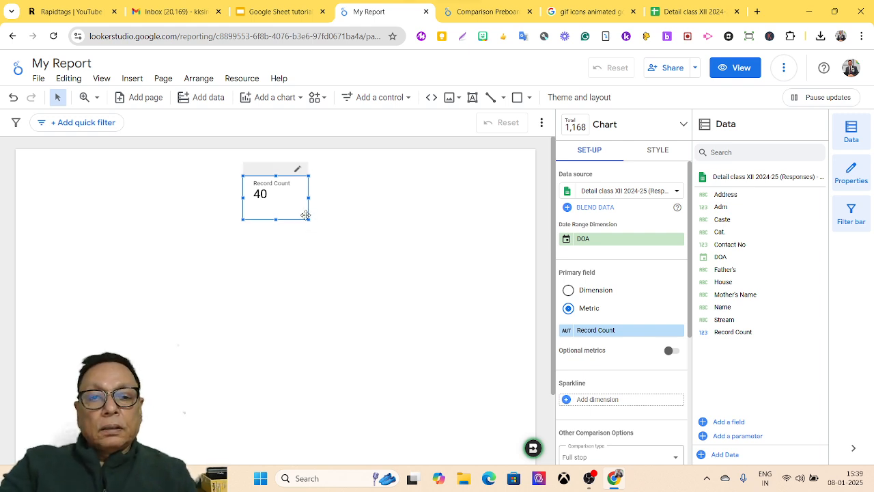
key(super+shift+s)
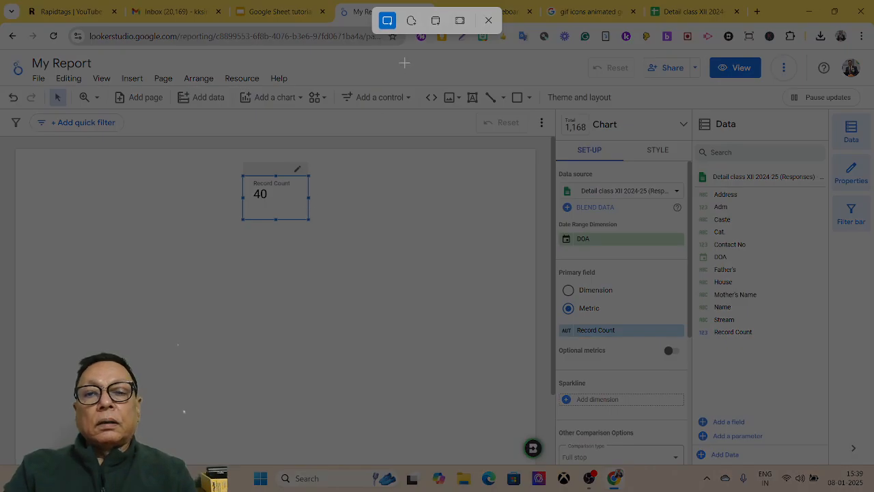
click(489, 23)
key(Delete)
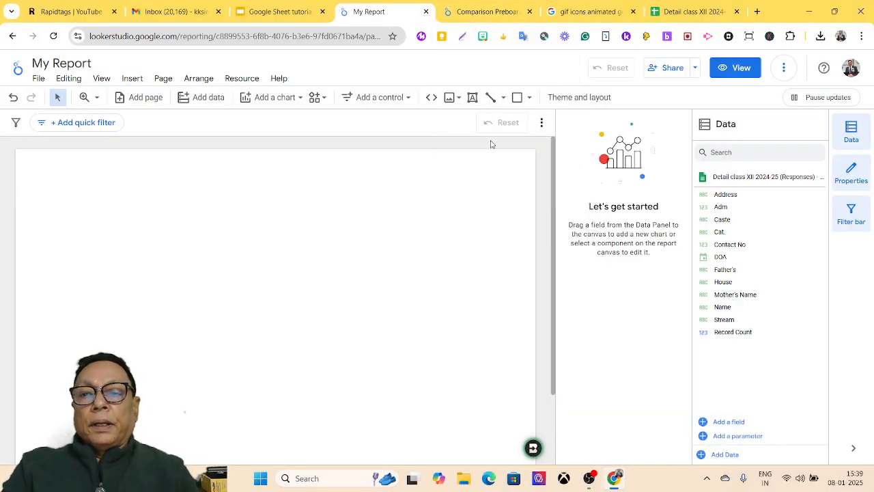
Step: Draw a full-width text box across the top of the page and reduce its height
click(472, 102)
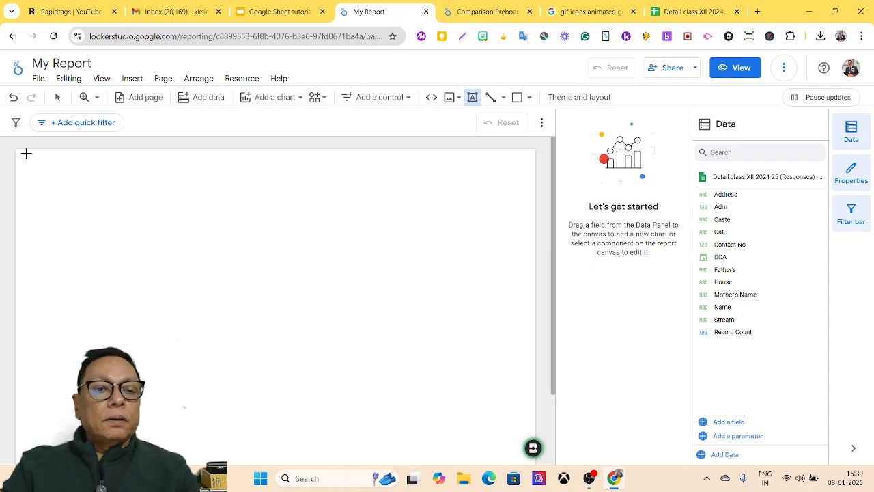
drag(16, 150, 534, 207)
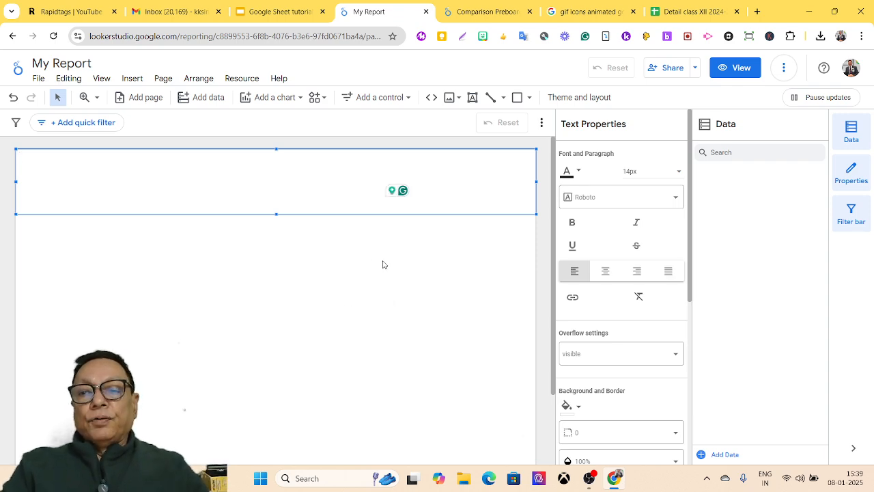
double_click(249, 184)
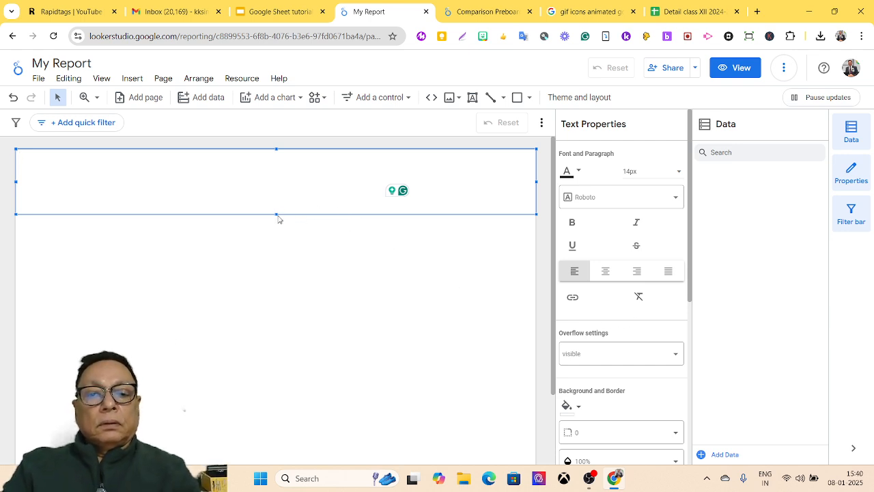
drag(276, 215, 284, 190)
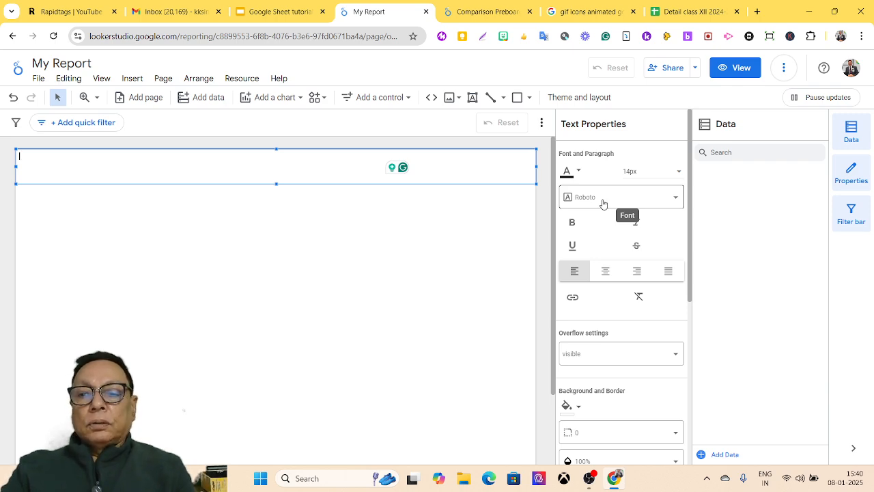
Step: Set the text box to Roboto 36px with centred alignment
click(672, 202)
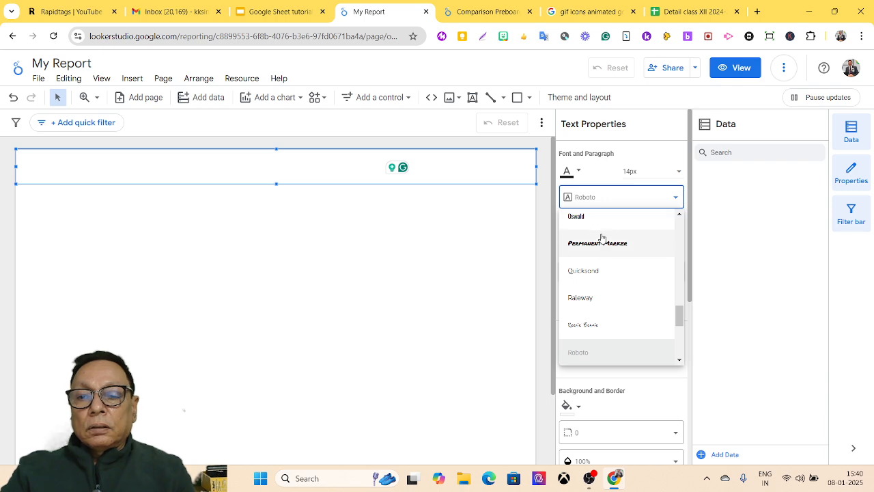
click(606, 200)
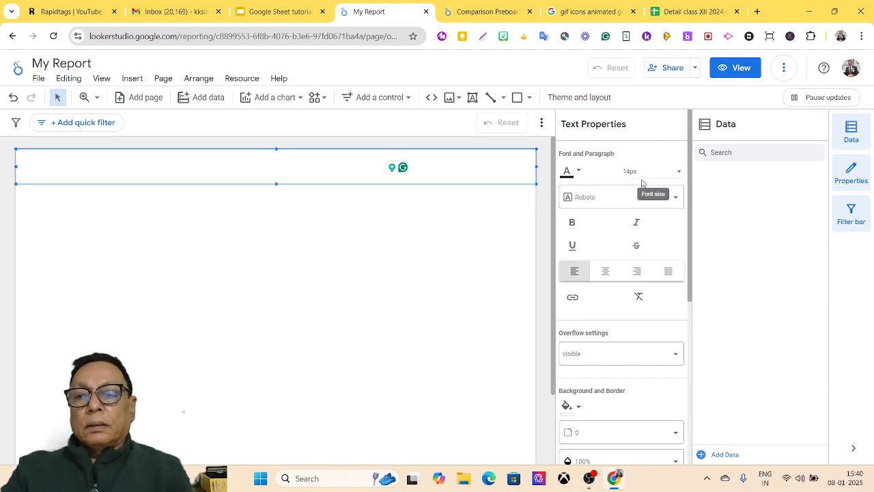
click(679, 178)
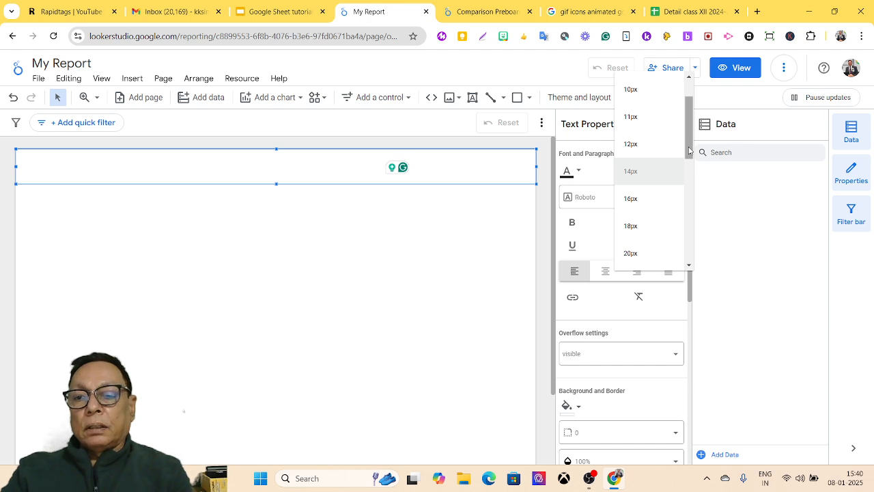
drag(689, 150, 679, 196)
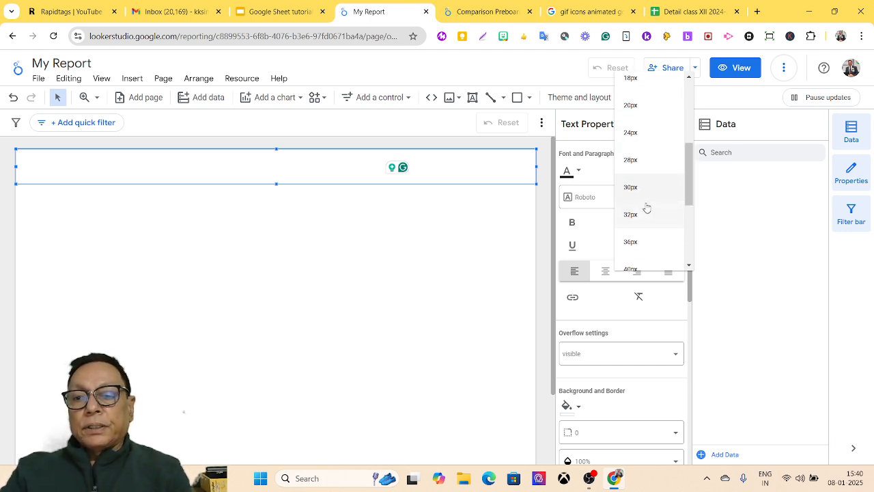
click(622, 243)
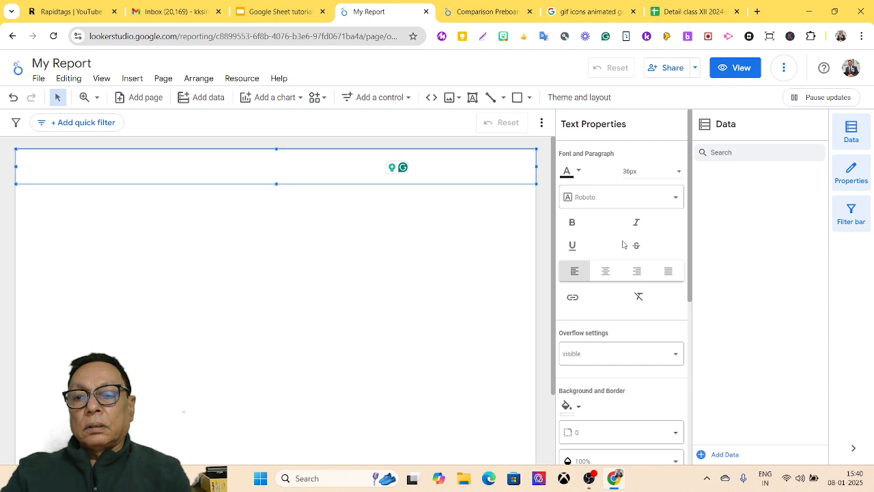
click(604, 274)
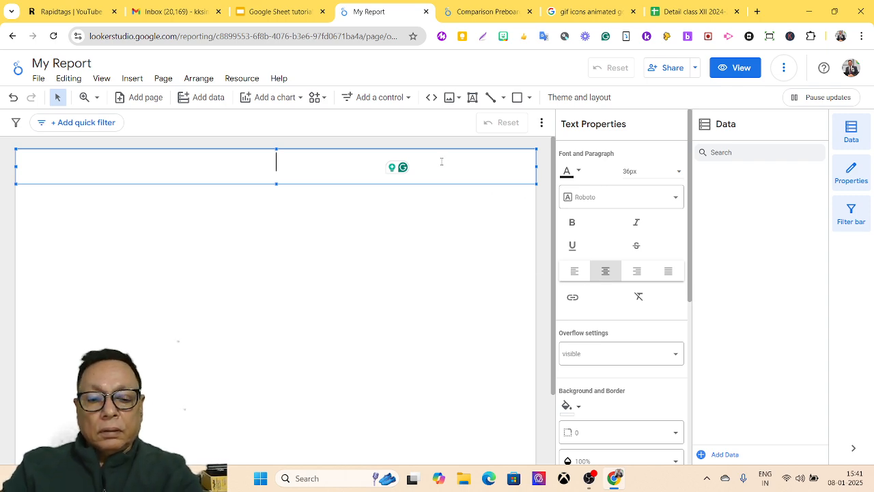
Step: Type 'My Report' into the text box and make the box slightly shorter
text(My )
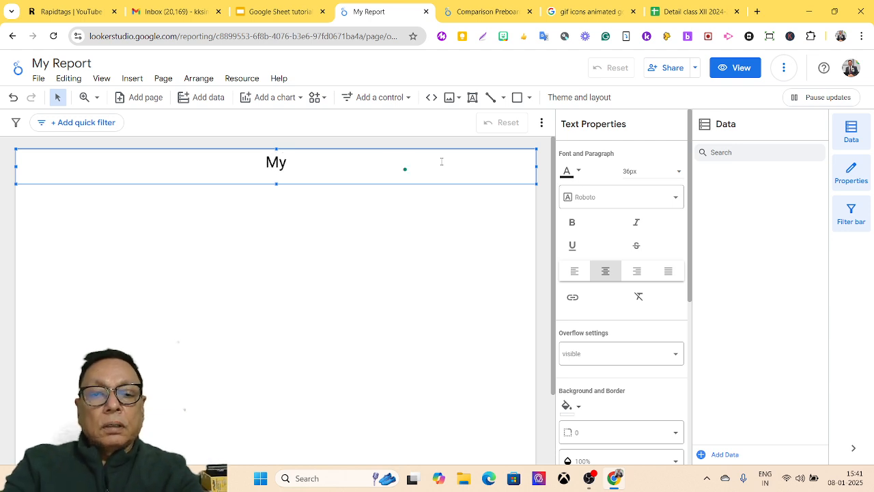
text(Report)
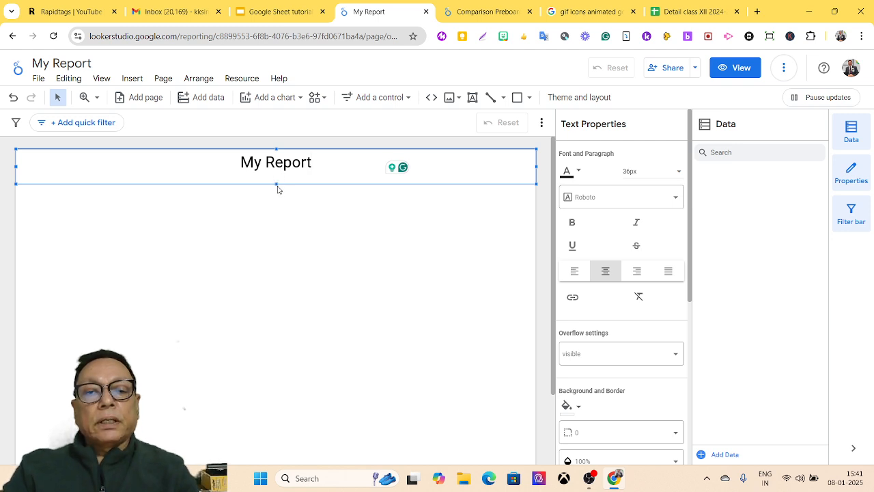
drag(276, 183, 276, 177)
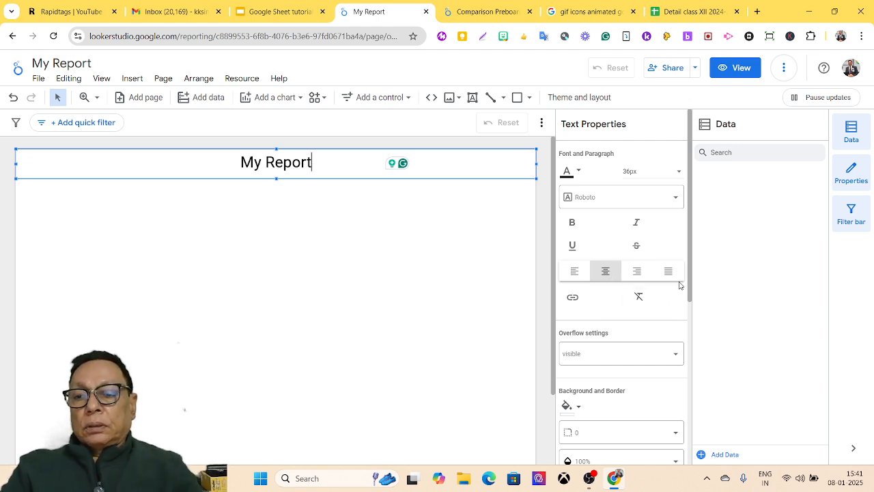
drag(691, 285, 678, 328)
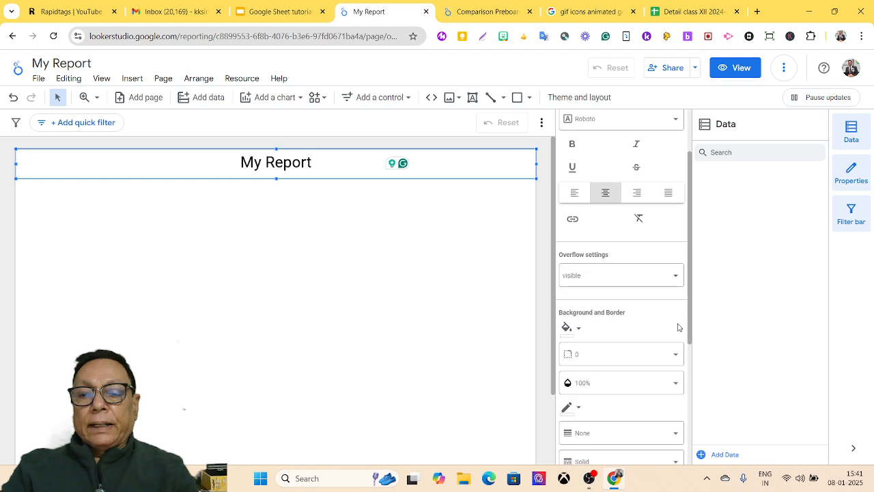
Step: Fill the My Report title box with blue and make its text white
click(578, 328)
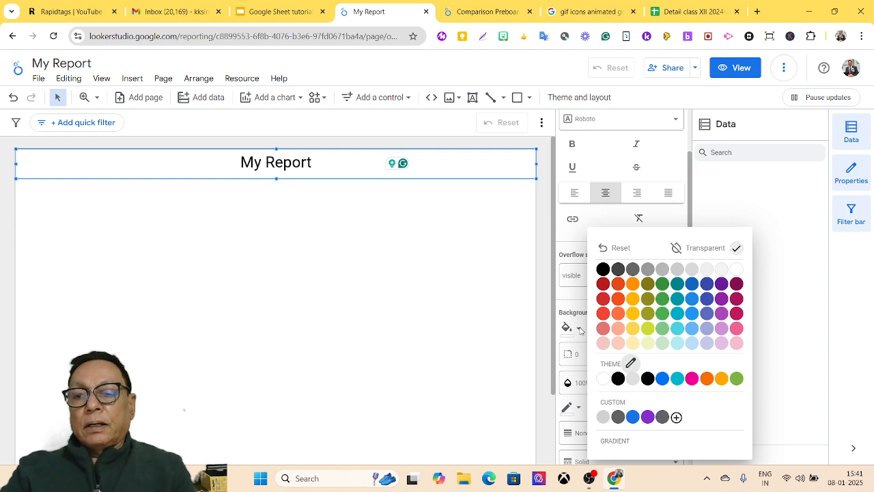
click(690, 299)
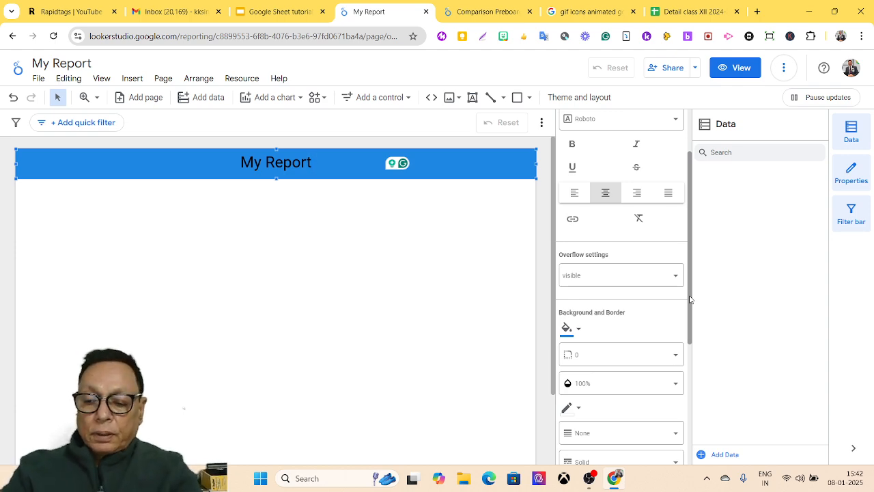
key(shift+Left)
key(shift+Left)
key(shift+Left)
key(shift+Left)
key(shift+Left)
key(shift+Left)
key(shift+Left)
key(shift+Left)
key(shift+Left)
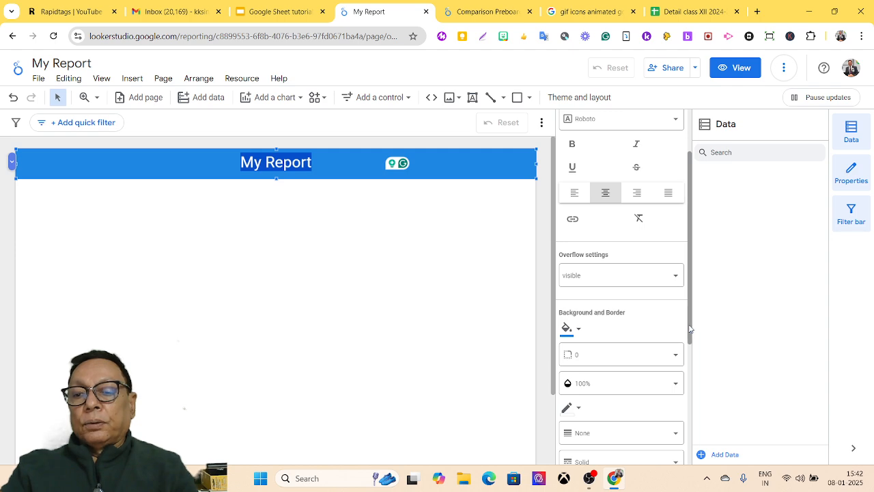
drag(689, 330, 688, 293)
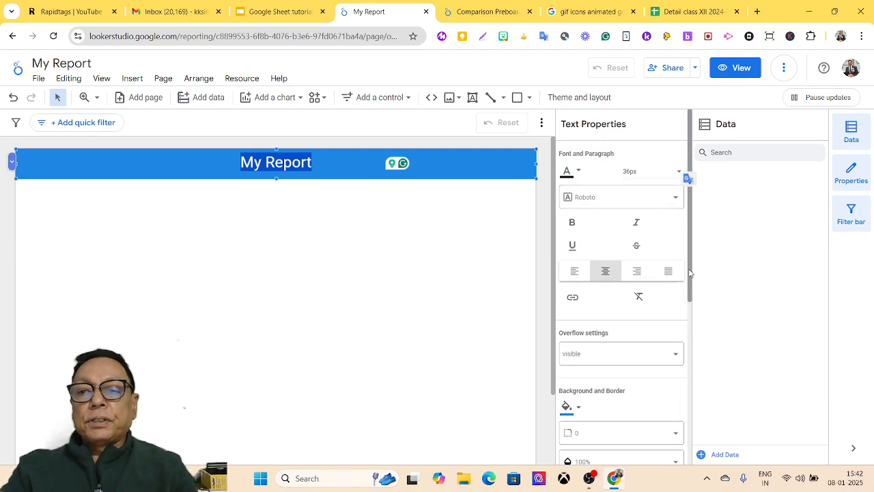
click(577, 172)
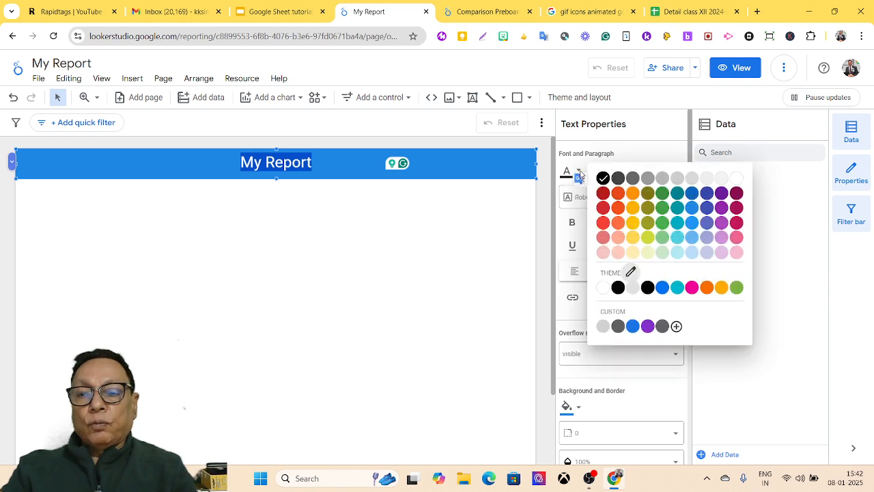
click(736, 179)
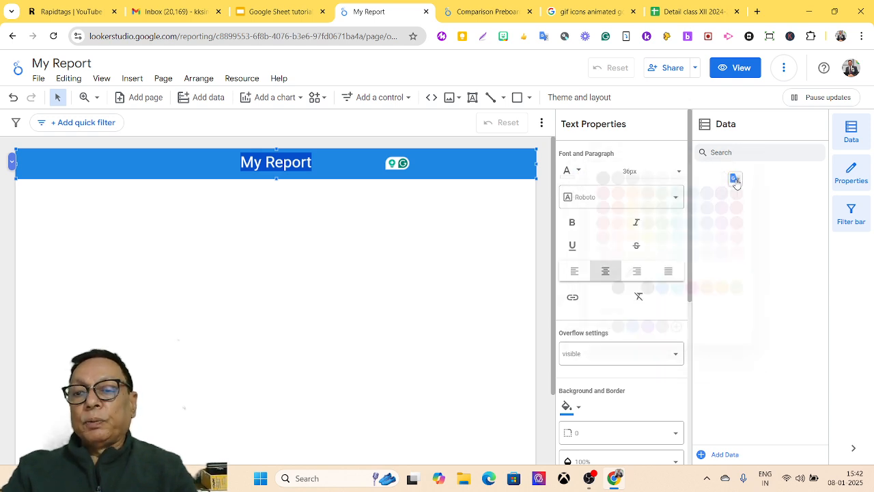
click(459, 172)
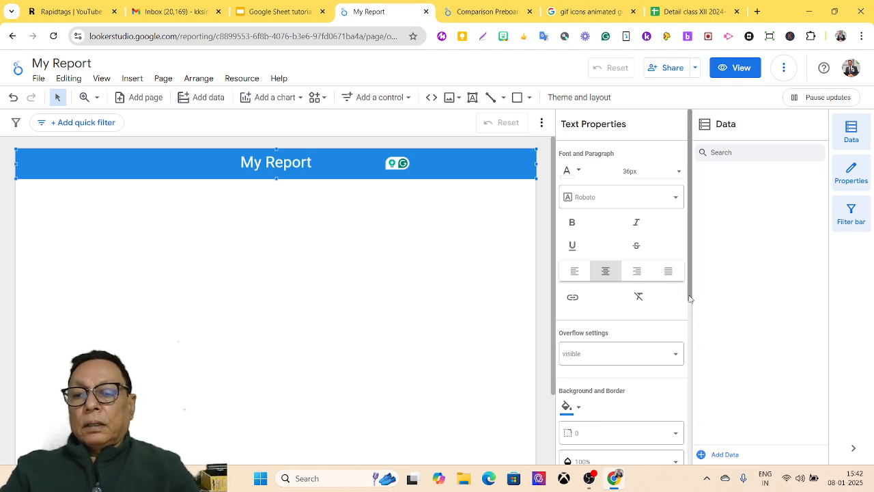
drag(690, 298, 688, 353)
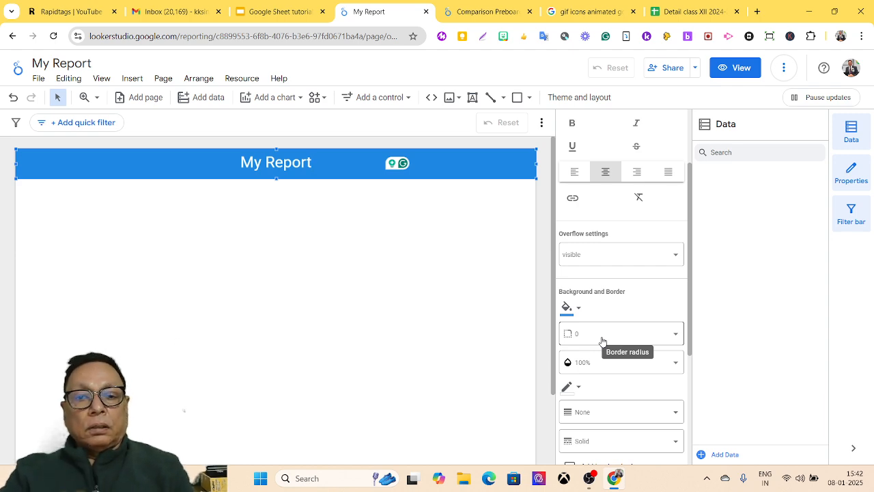
Step: Set the My Report banner's border radius to 10 and tick Add border shadow
click(675, 341)
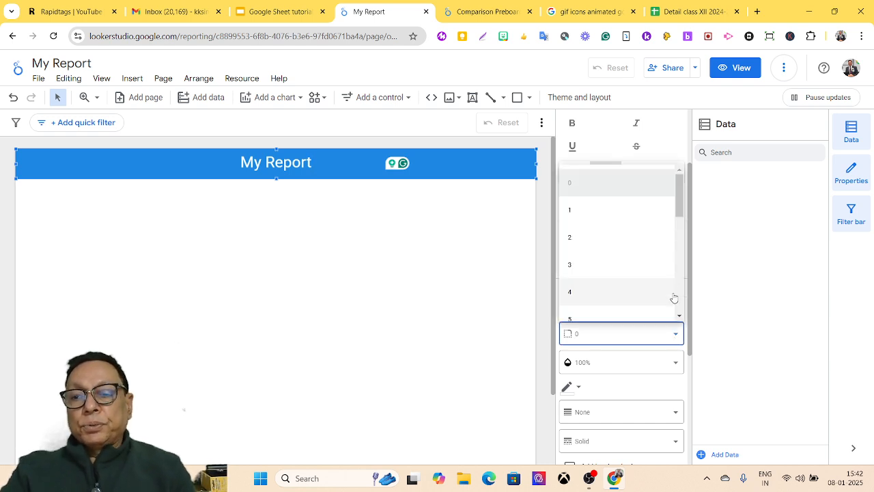
drag(678, 209, 676, 256)
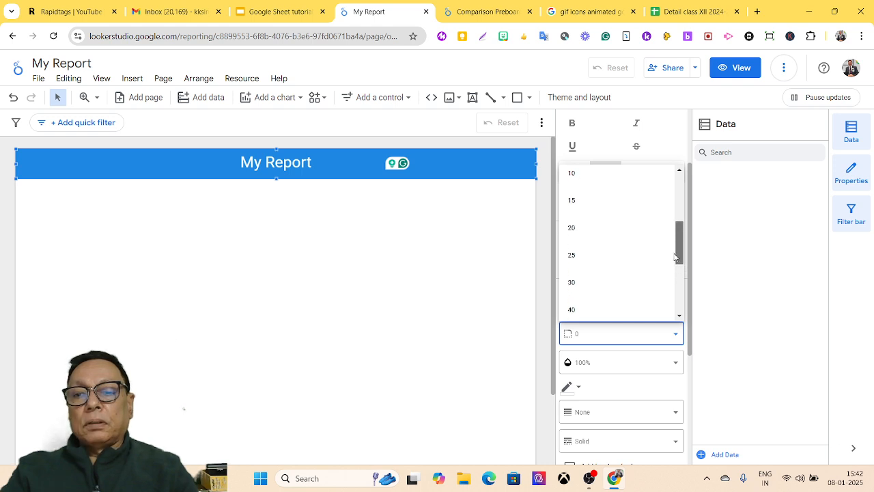
click(598, 180)
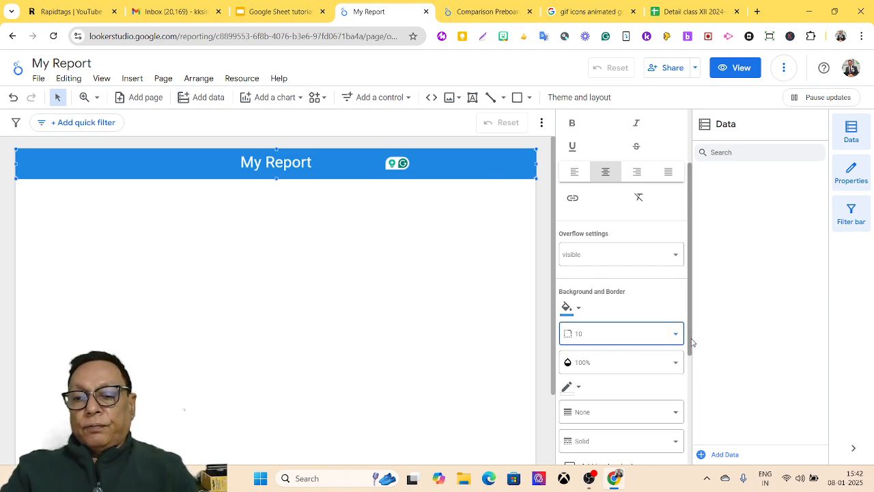
drag(691, 341, 671, 418)
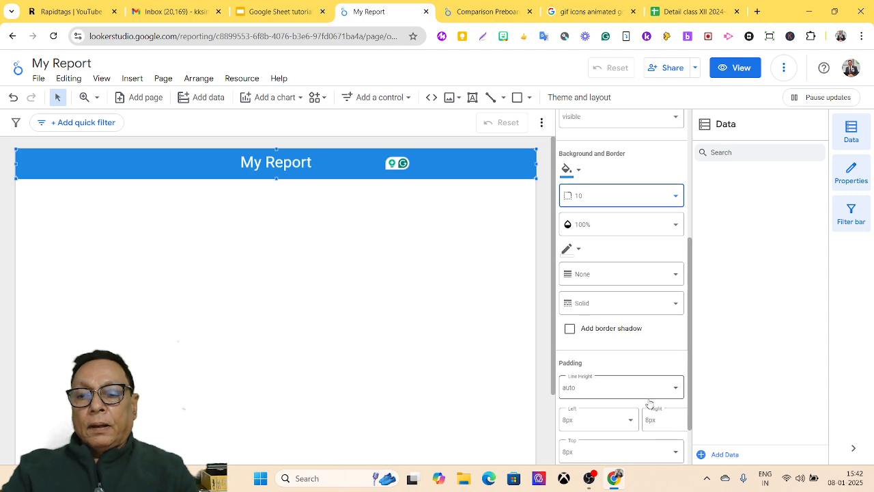
click(569, 329)
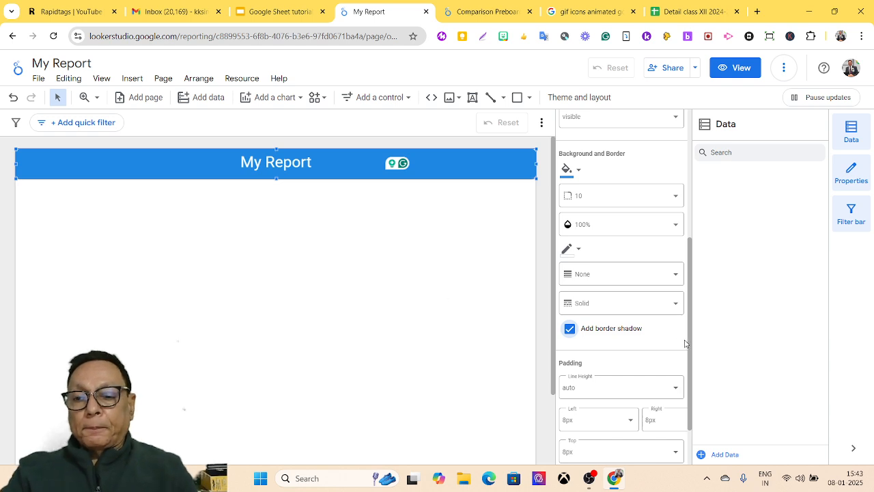
drag(690, 349, 681, 386)
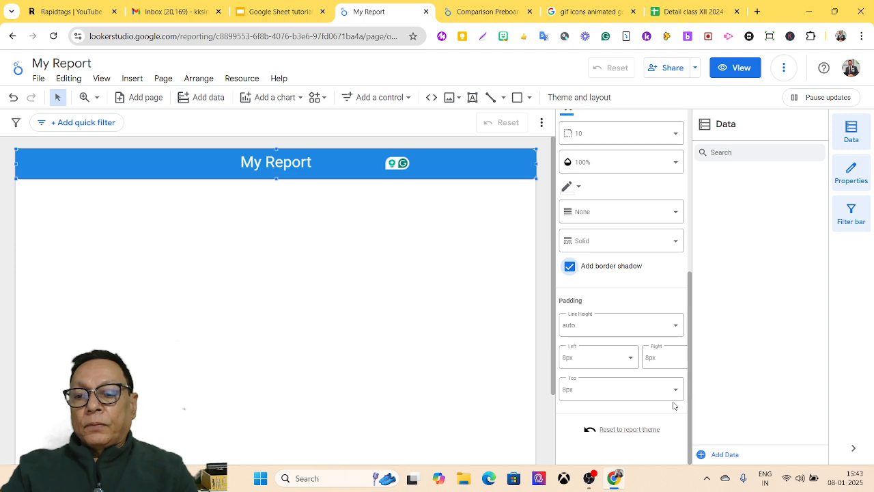
drag(692, 419, 694, 230)
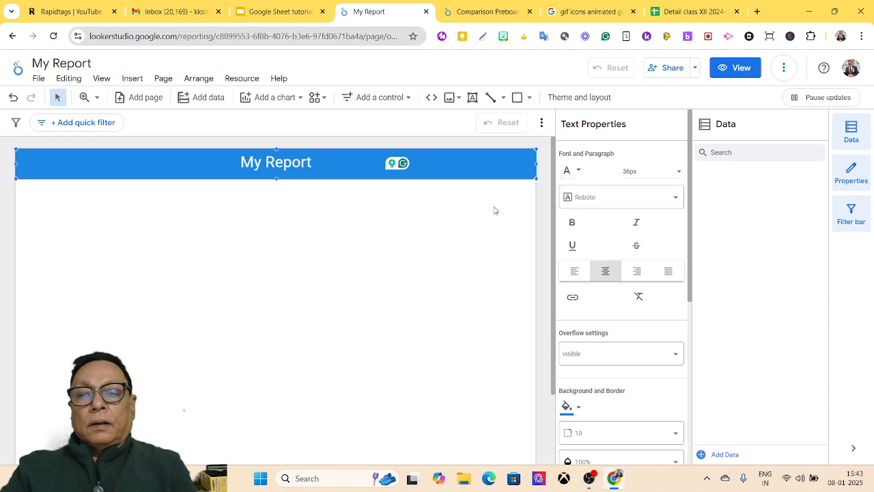
click(465, 223)
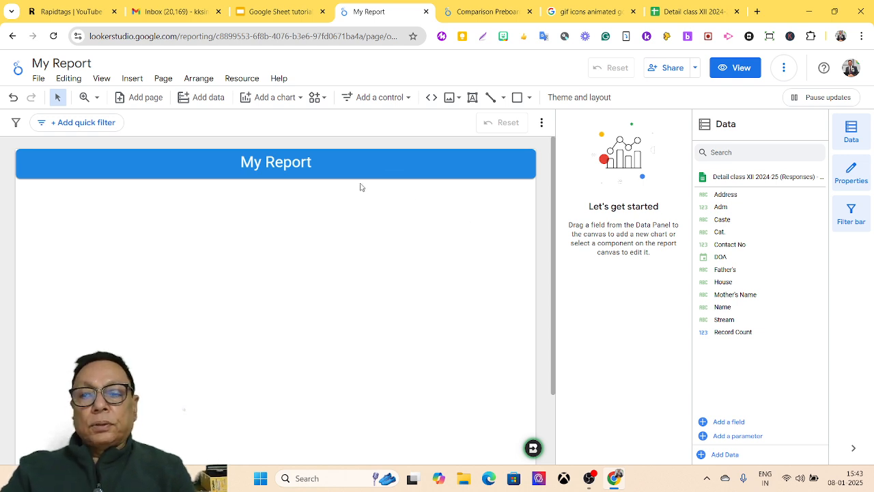
Step: Insert a Scorecard (Record Count 40) under the banner and move it to the left edge
click(300, 100)
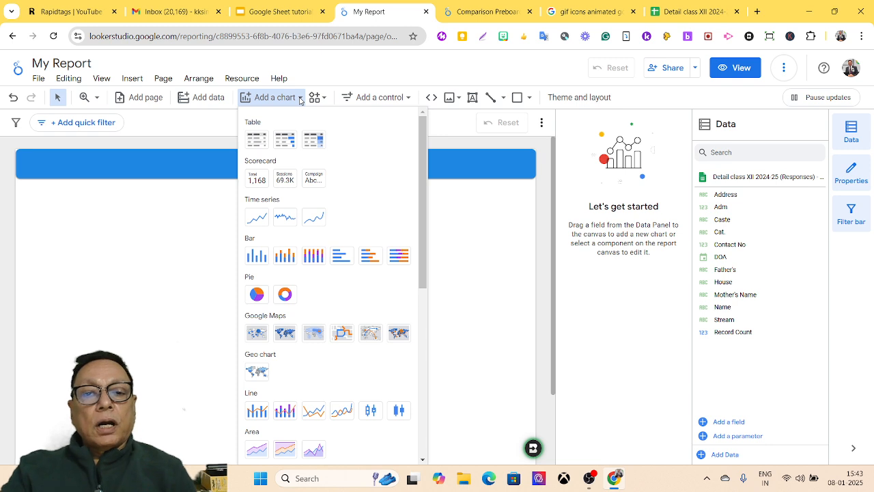
click(257, 180)
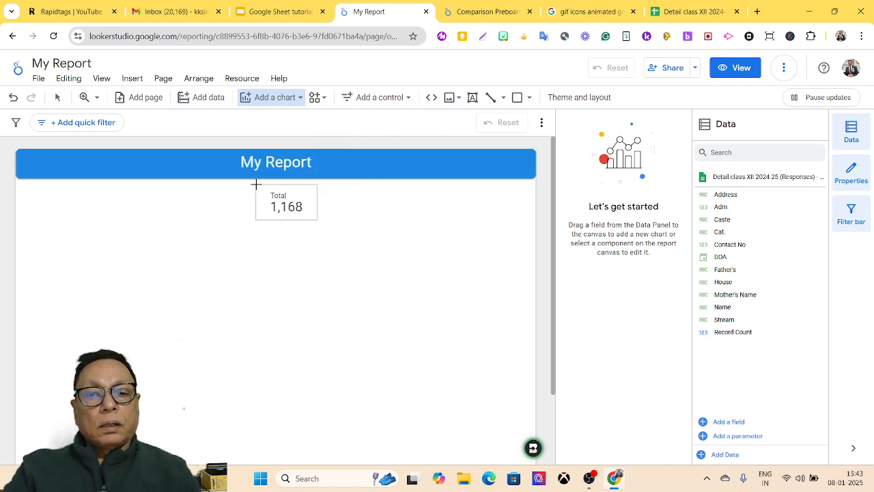
drag(242, 194, 185, 191)
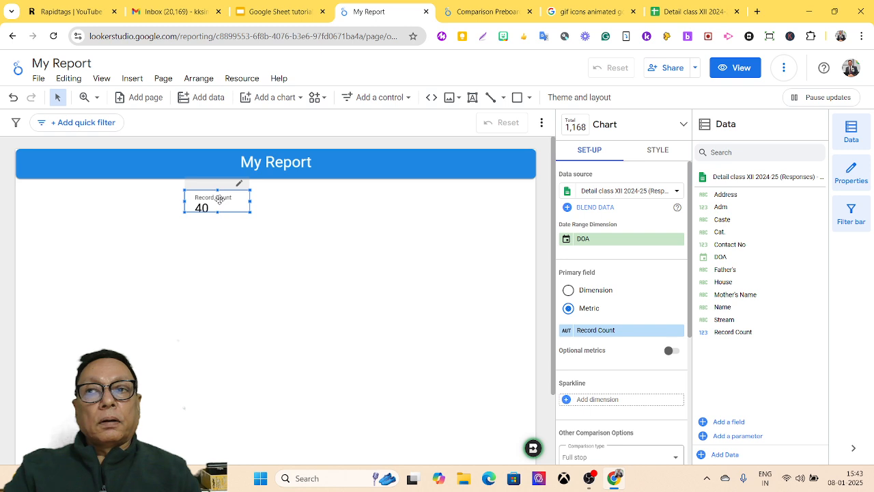
drag(219, 199, 58, 231)
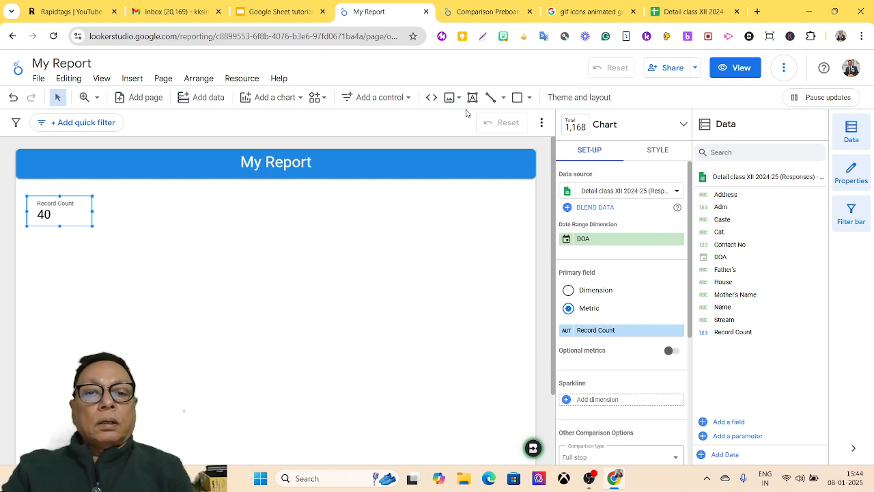
click(284, 102)
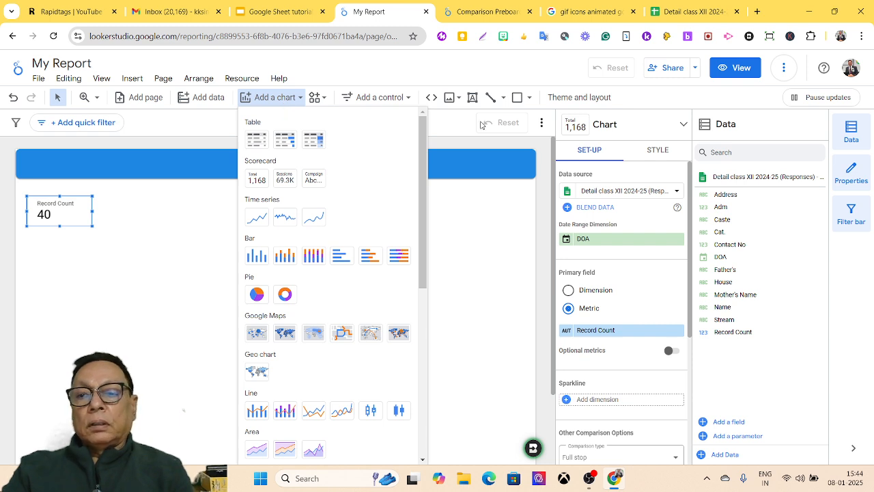
click(654, 150)
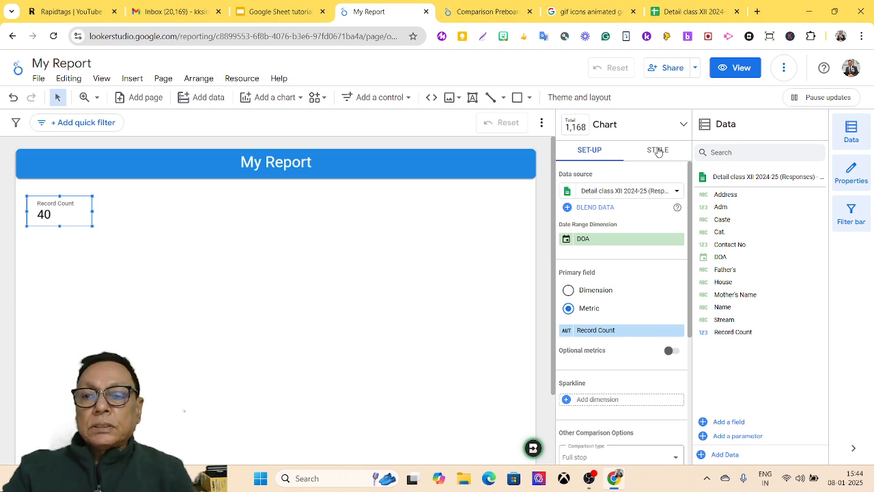
Step: Turn on the scorecard's title in the Style tab and name it 'Strength'
click(658, 151)
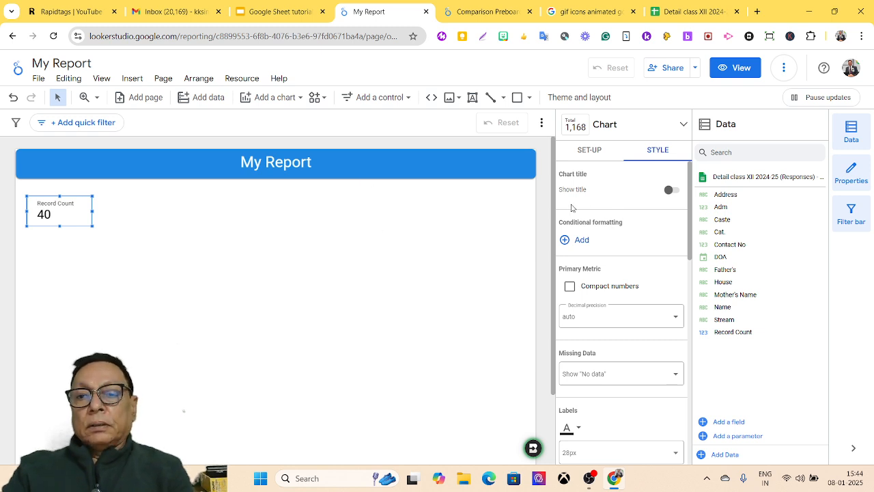
click(672, 191)
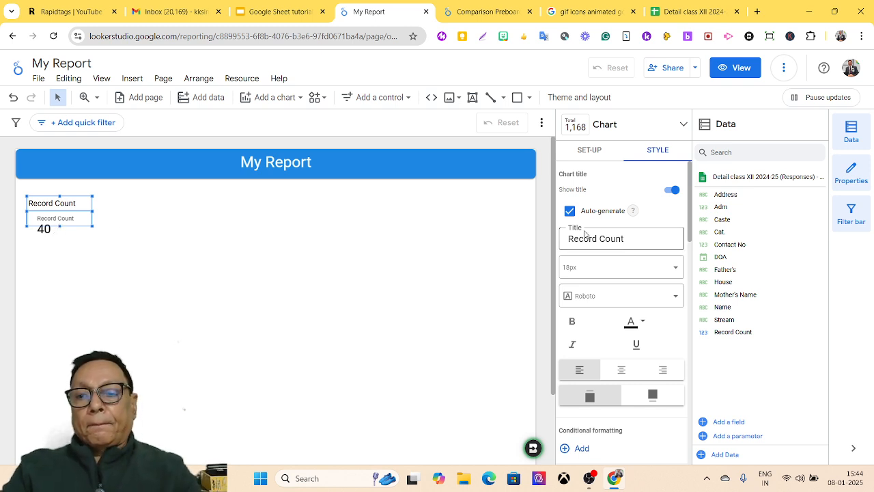
drag(636, 239, 538, 244)
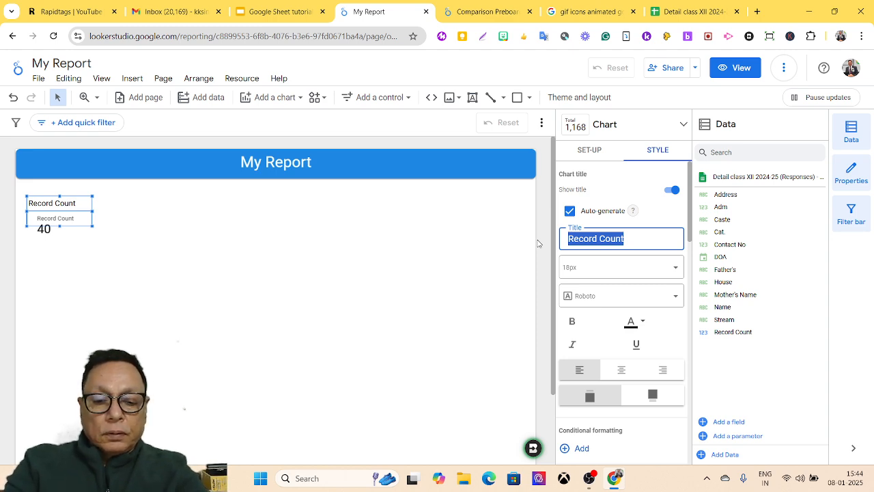
text(Strength)
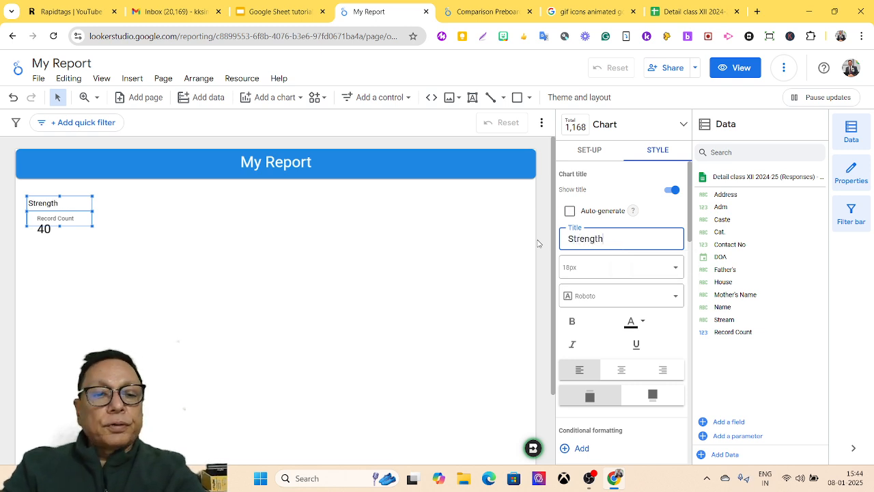
Step: Make the Strength title 20px, centred and bold
click(675, 268)
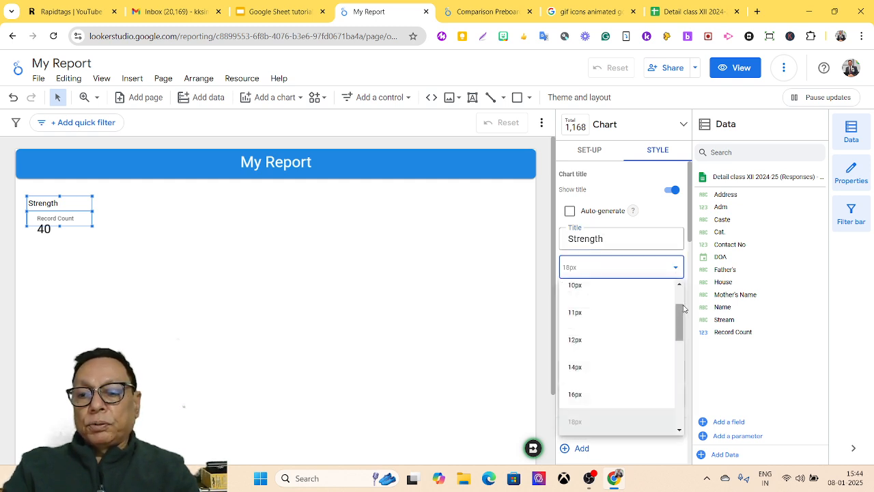
drag(676, 318, 675, 333)
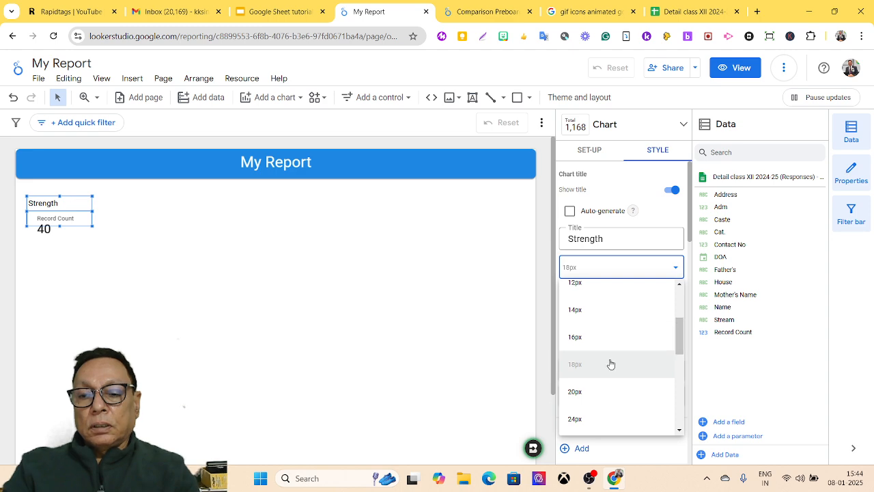
click(585, 393)
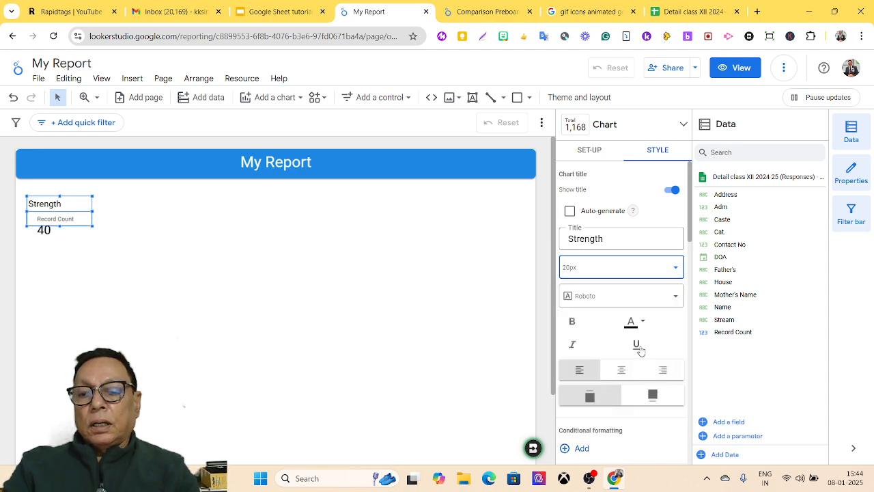
click(619, 376)
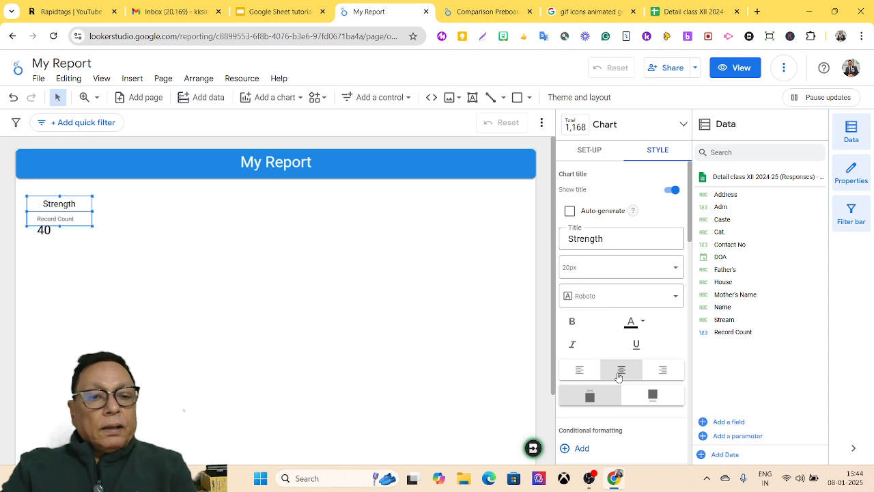
click(573, 323)
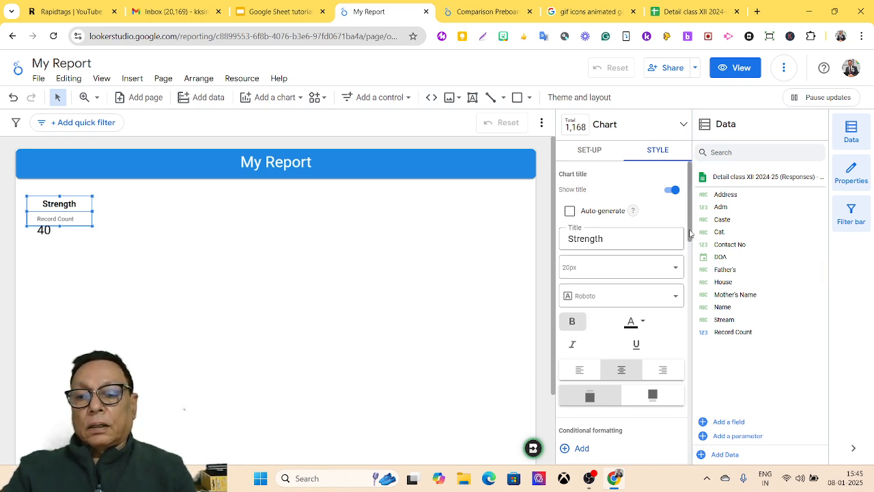
drag(689, 233, 687, 262)
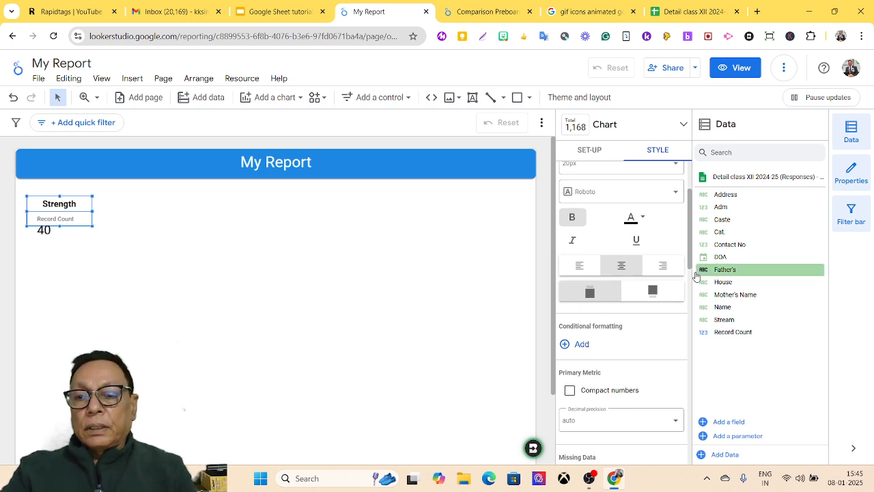
drag(691, 270, 683, 315)
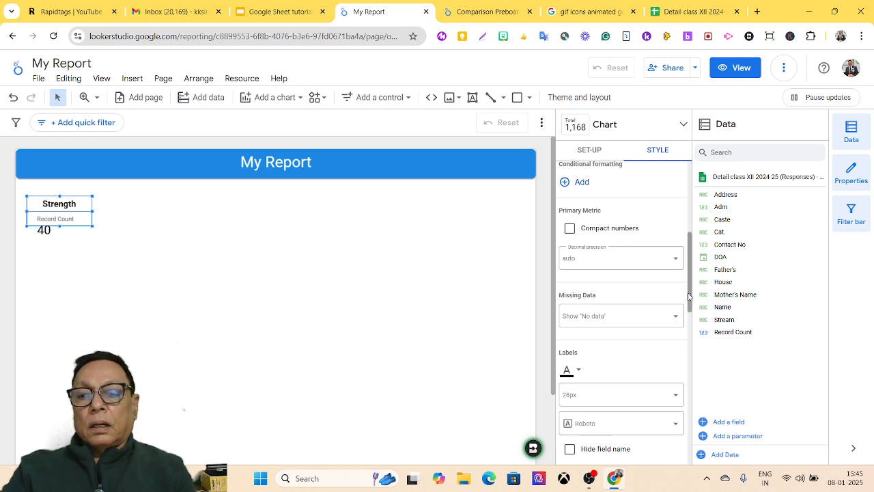
Step: Colour the scorecard labels blue, hide the Record Count field name, and centre name and value
scroll(689, 296, down, 3)
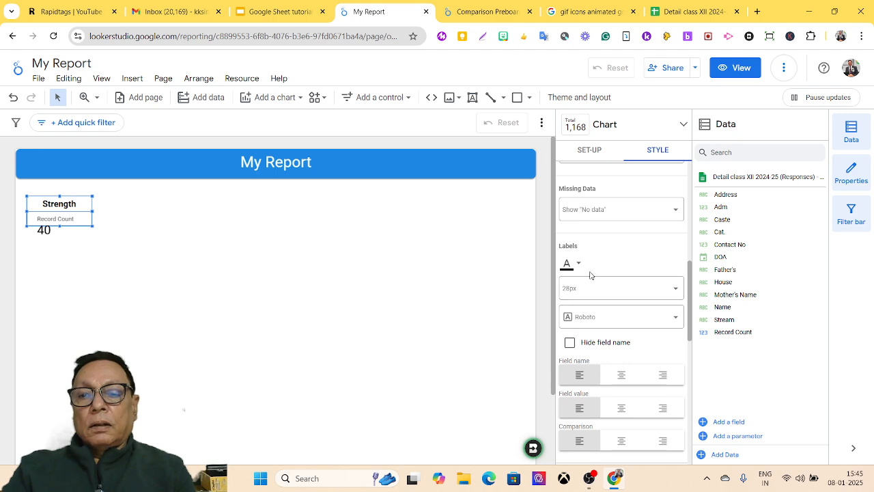
click(581, 265)
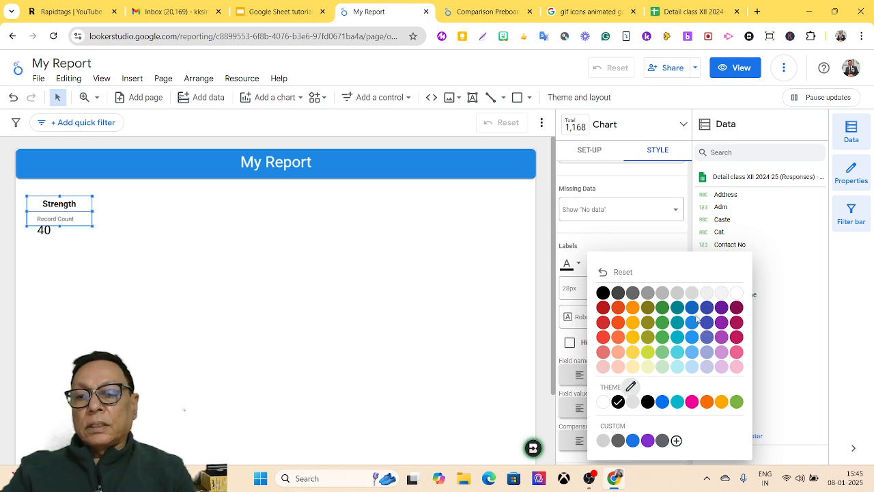
click(692, 307)
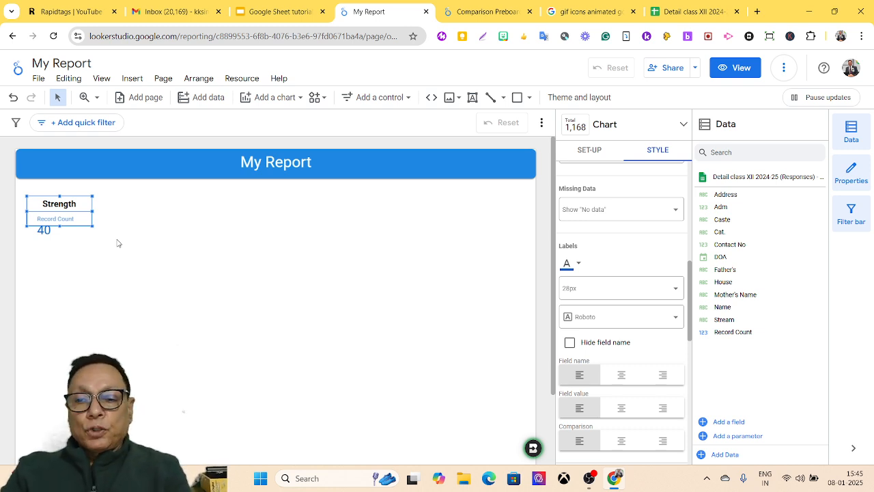
click(569, 344)
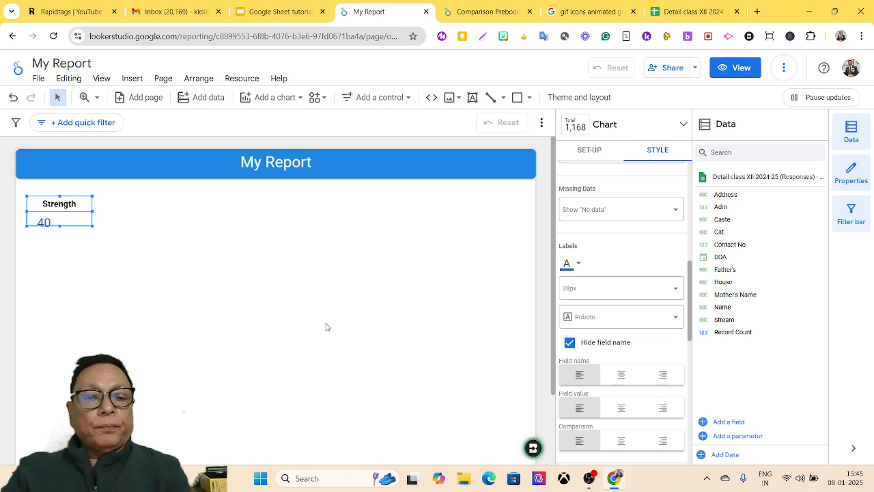
click(623, 376)
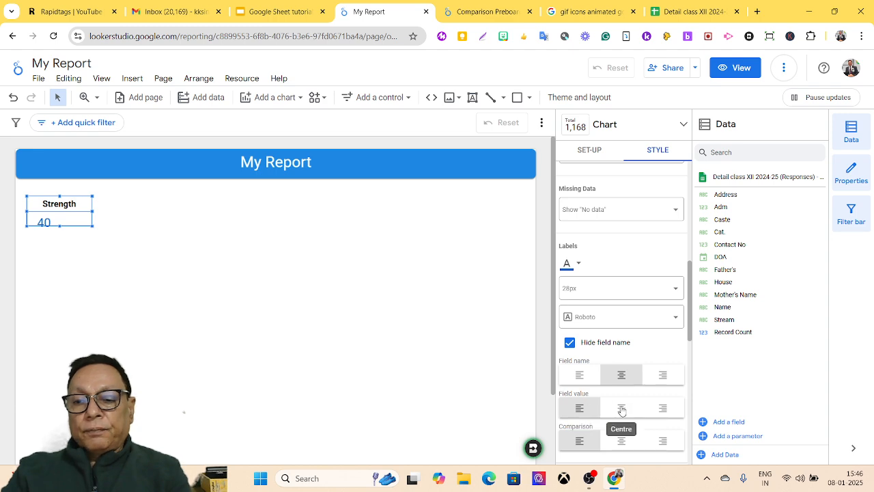
click(621, 408)
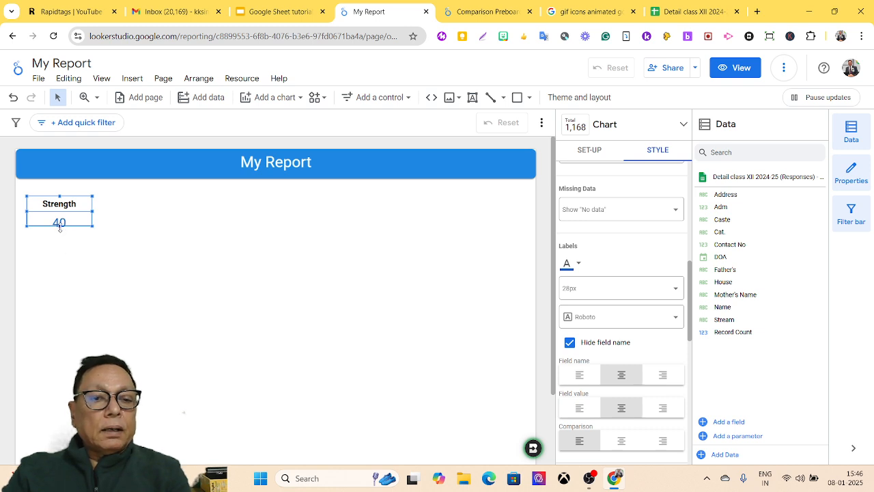
drag(58, 226, 58, 233)
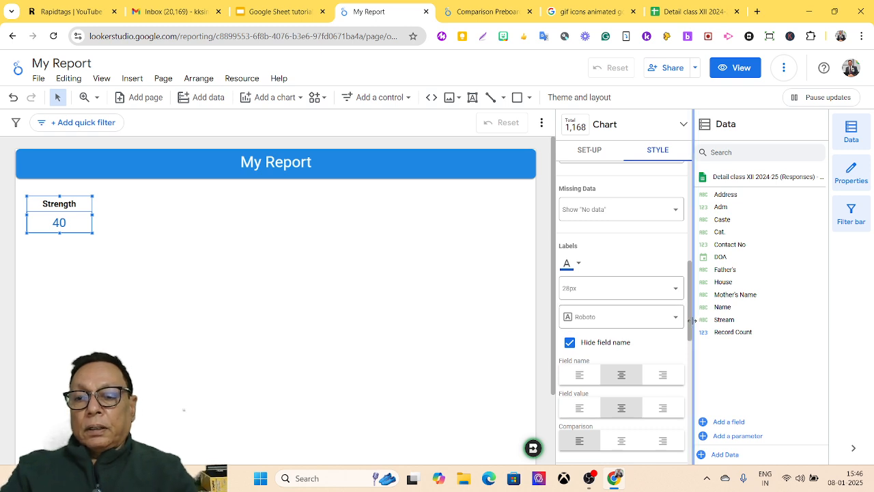
Step: Set the scorecard background to orange and the Labels font colour to white
drag(689, 321, 687, 359)
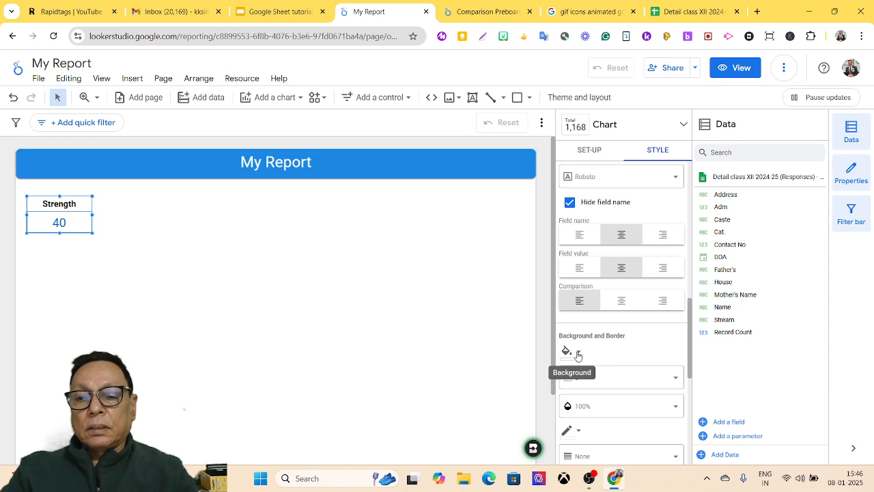
click(577, 353)
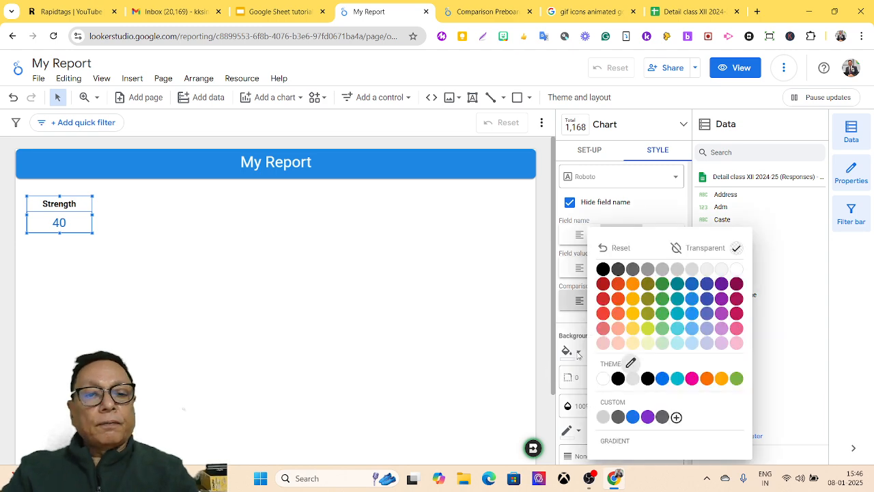
click(631, 285)
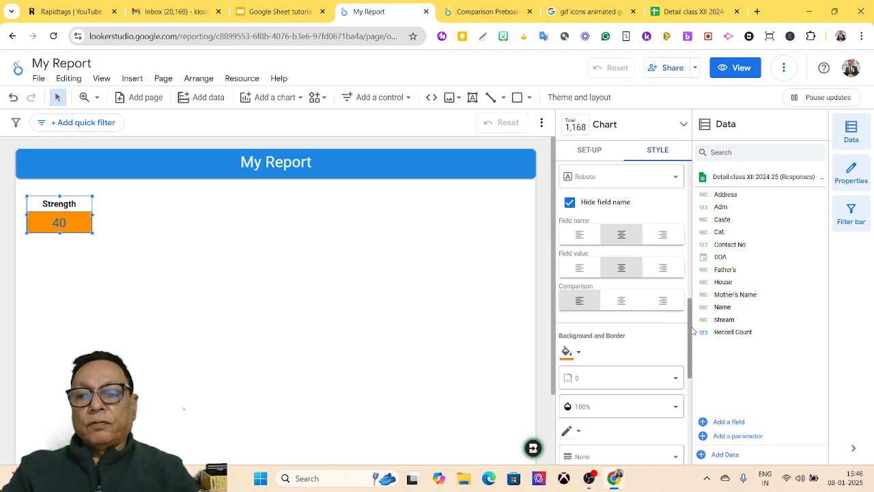
scroll(614, 273, up, 3)
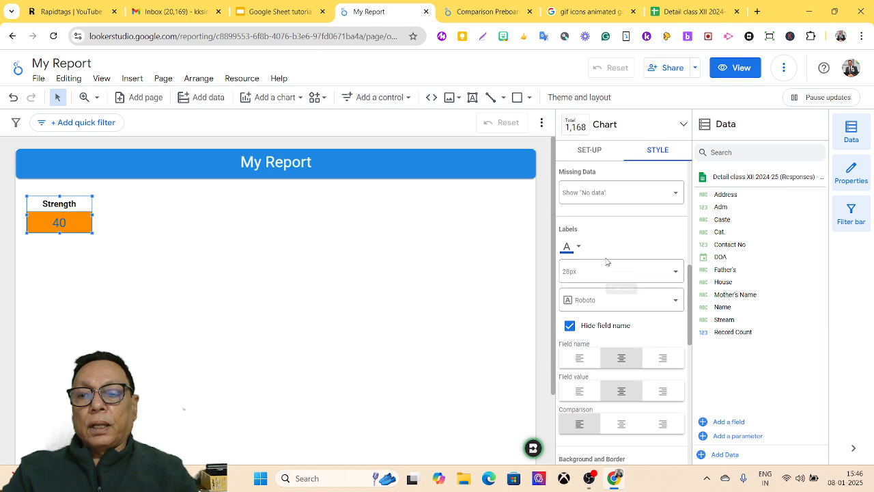
click(579, 247)
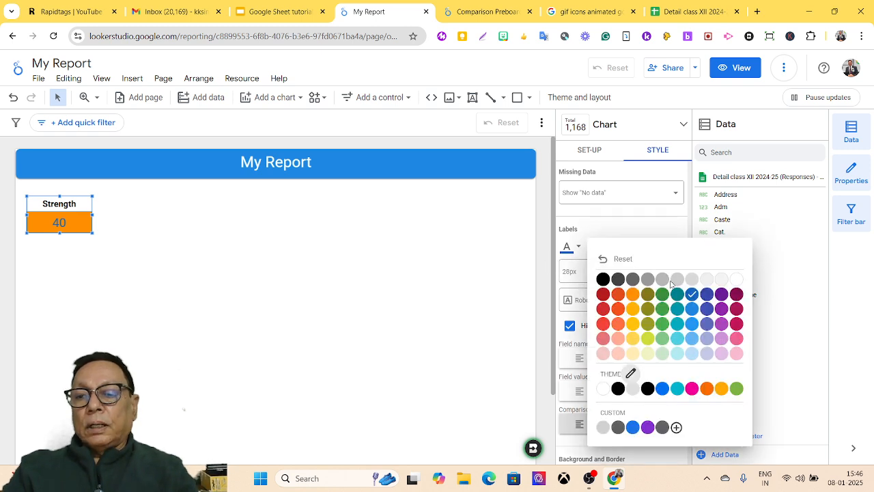
click(736, 279)
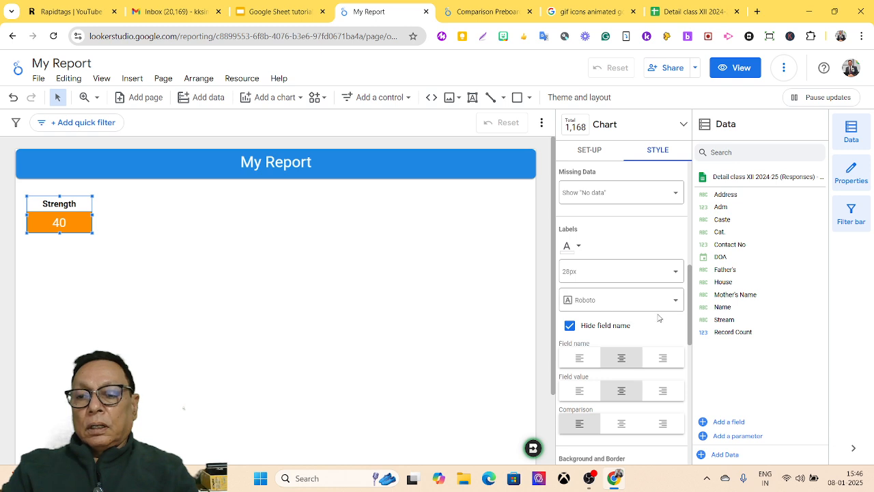
drag(691, 328, 676, 369)
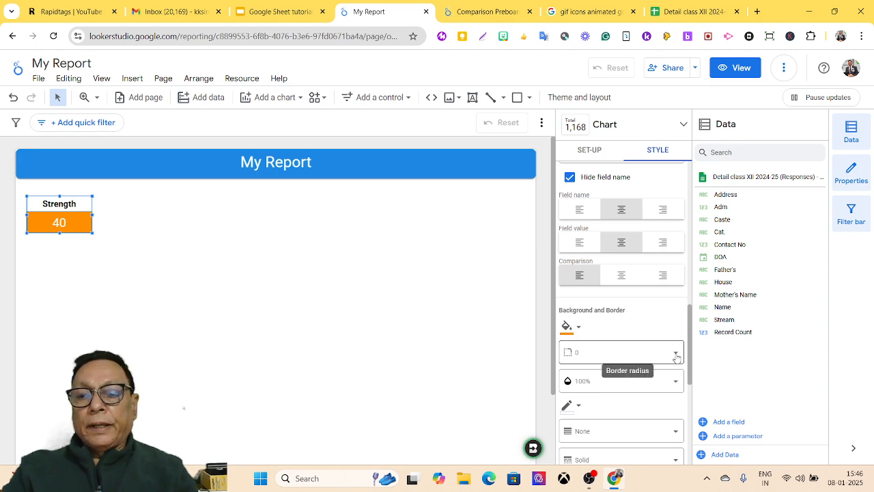
Step: Set the Strength scorecard's border radius to 10 and tick Add border shadow
click(676, 354)
drag(676, 231, 676, 253)
click(610, 248)
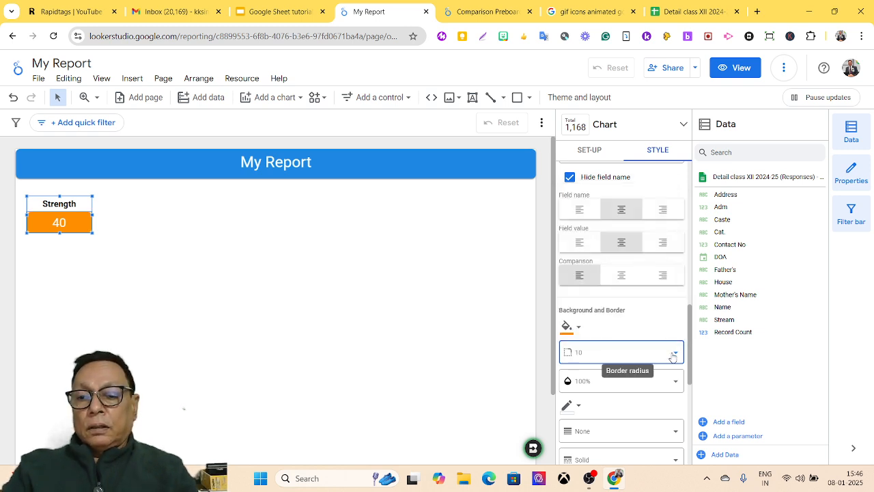
drag(690, 375, 685, 401)
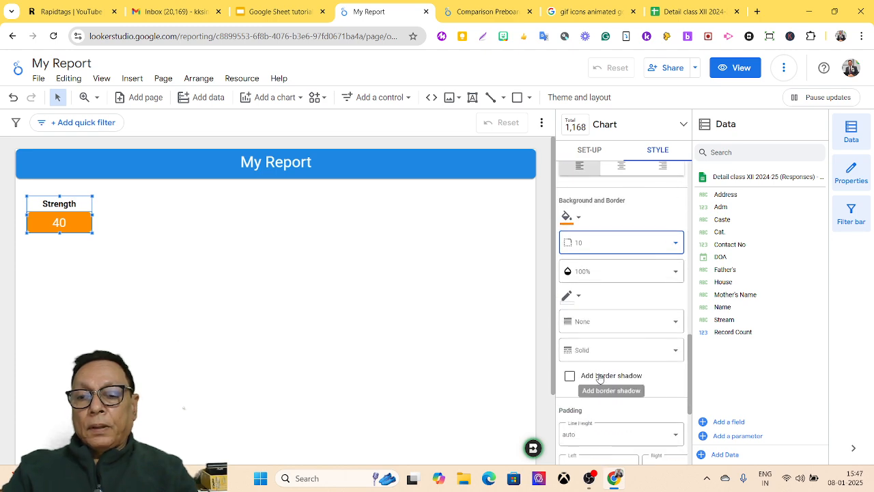
click(571, 377)
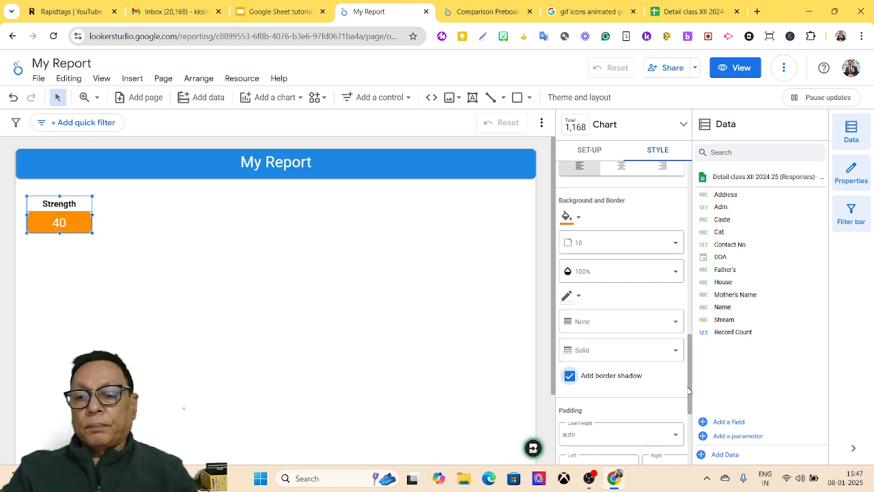
drag(688, 399, 684, 438)
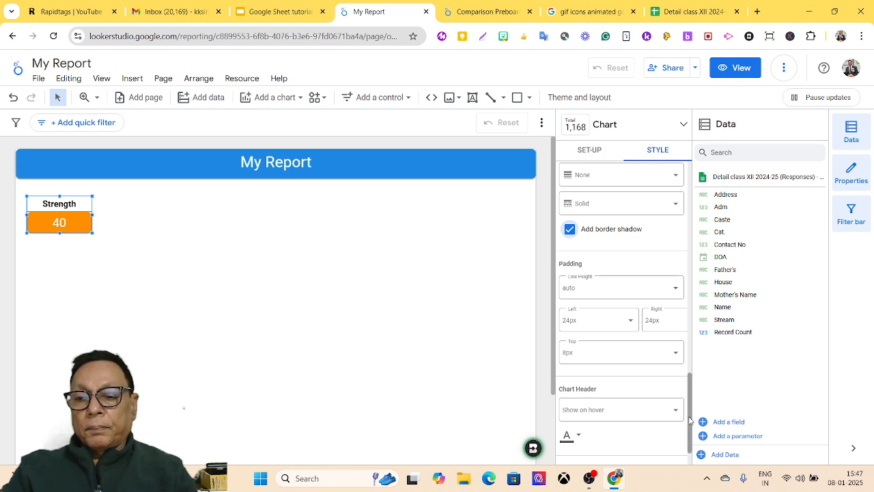
drag(689, 420, 689, 432)
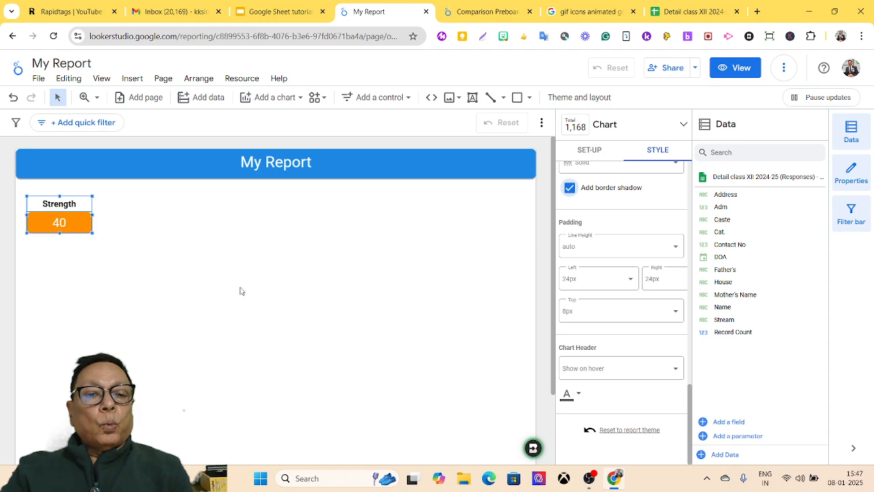
Step: In the scorecard's Setup, try the Name and Cat. dimensions, then revert to the Record Count metric
click(589, 151)
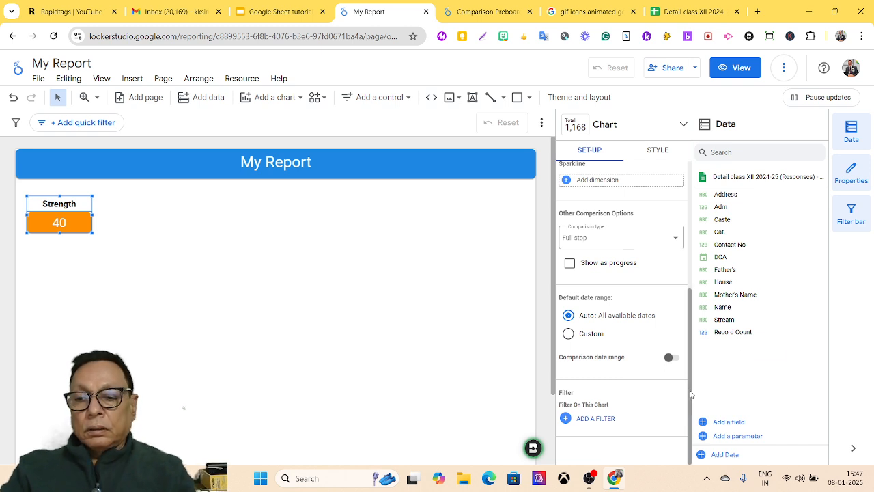
drag(690, 406, 687, 262)
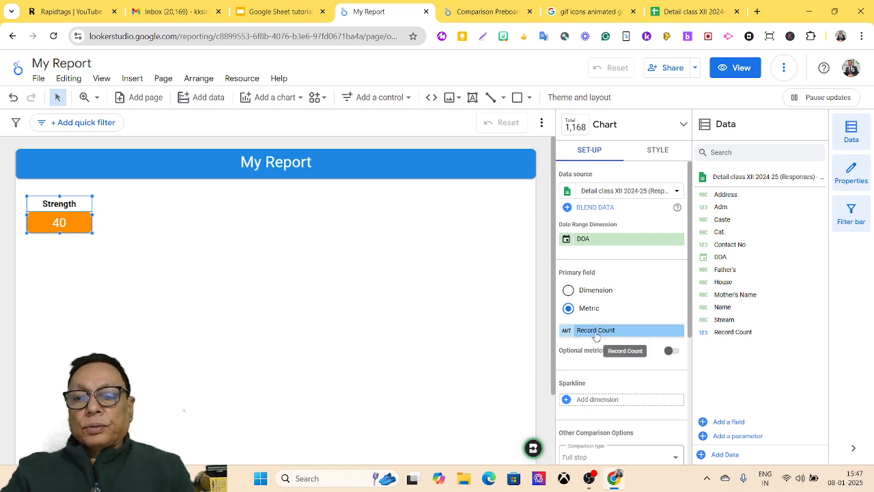
click(599, 295)
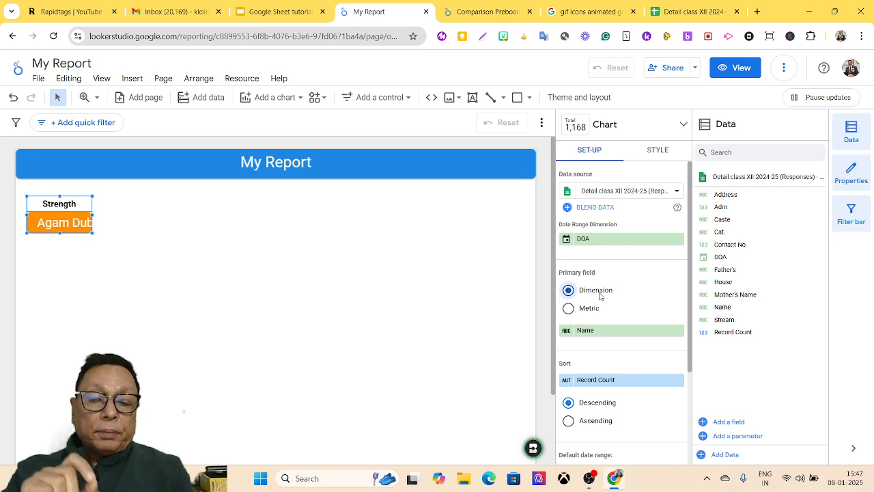
click(568, 308)
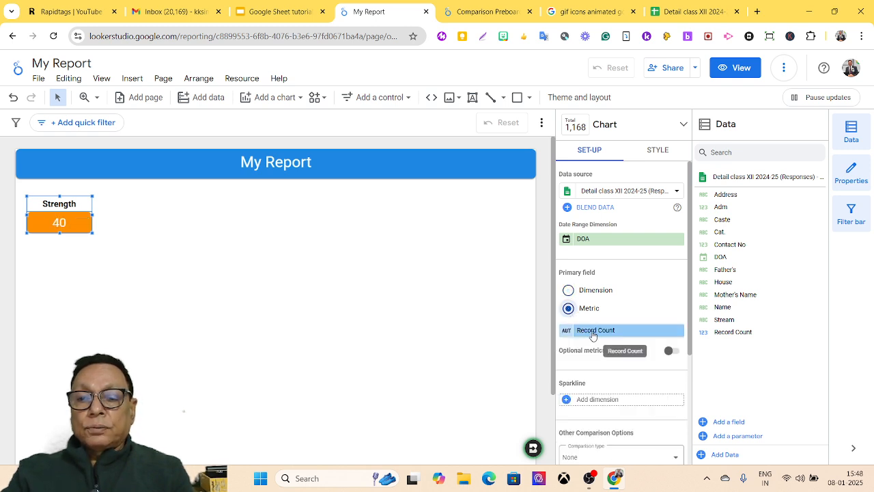
click(599, 295)
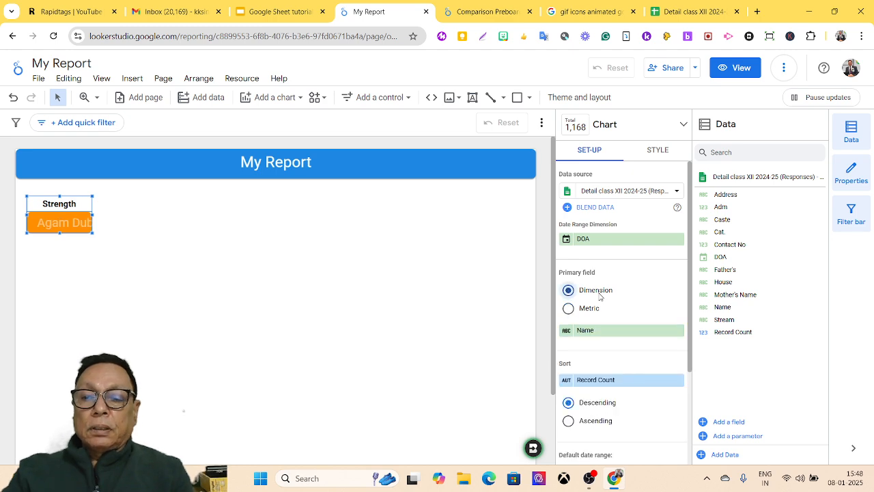
click(594, 333)
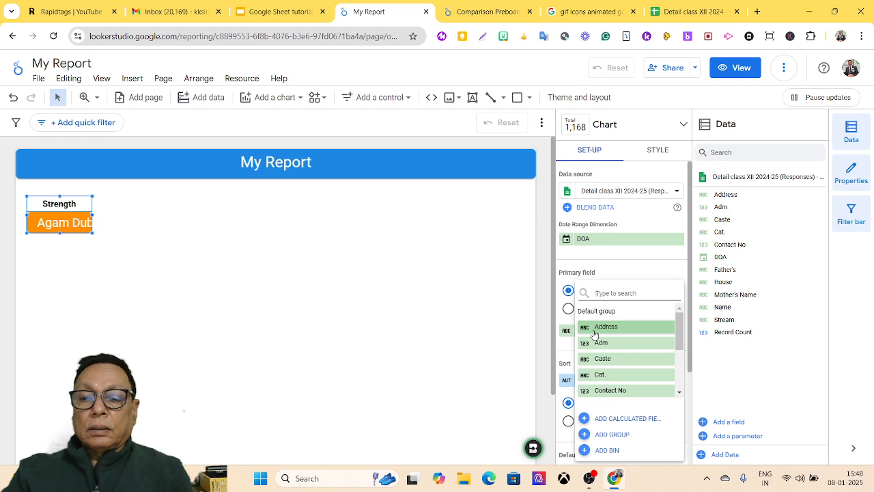
click(599, 374)
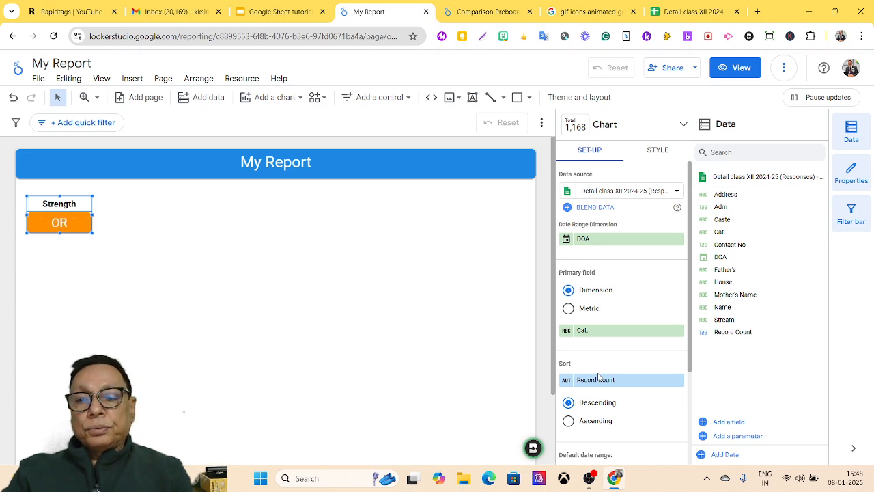
click(572, 314)
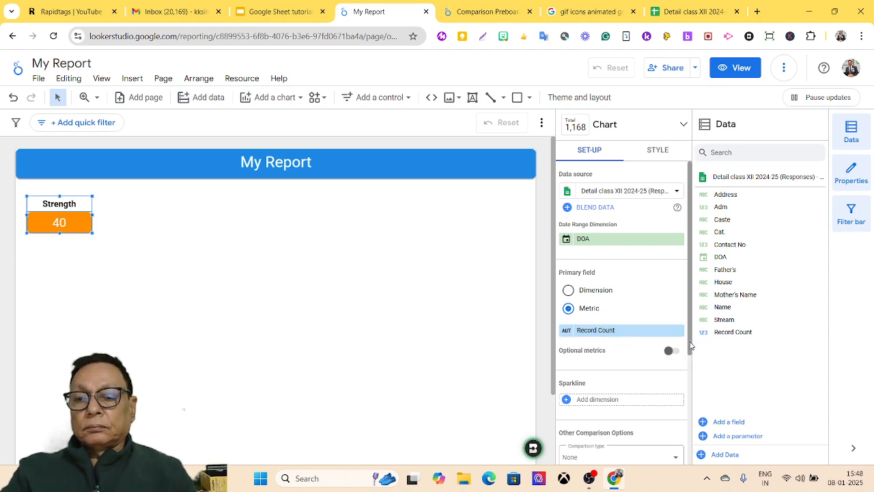
drag(689, 346, 688, 375)
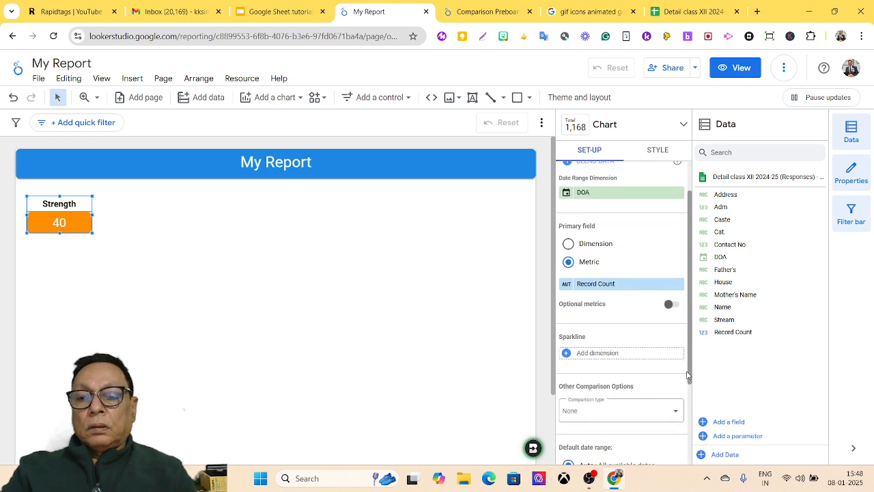
click(641, 284)
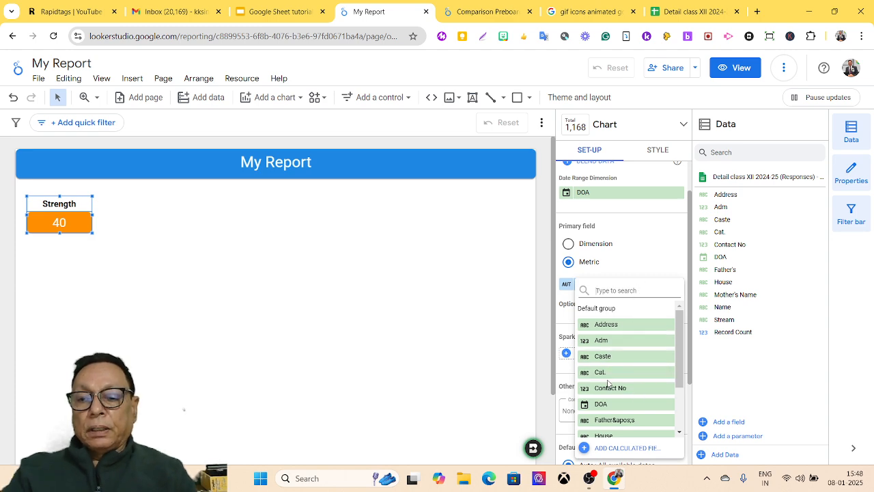
drag(678, 363, 669, 412)
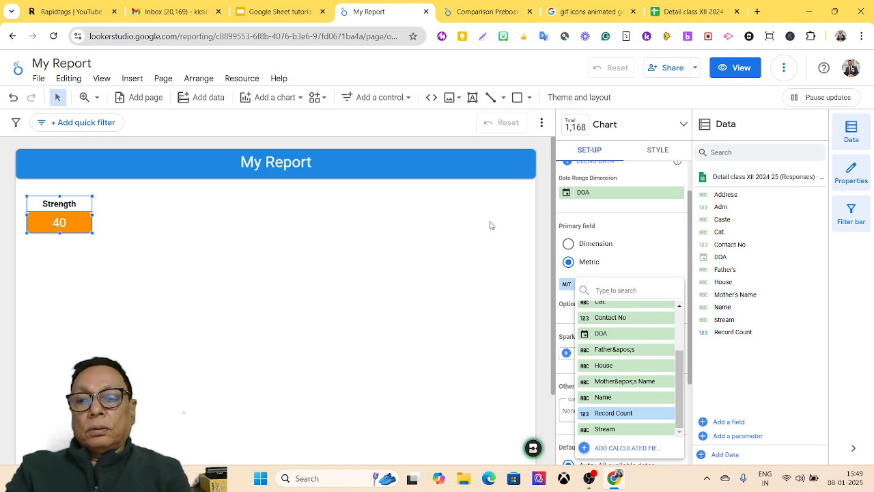
click(473, 264)
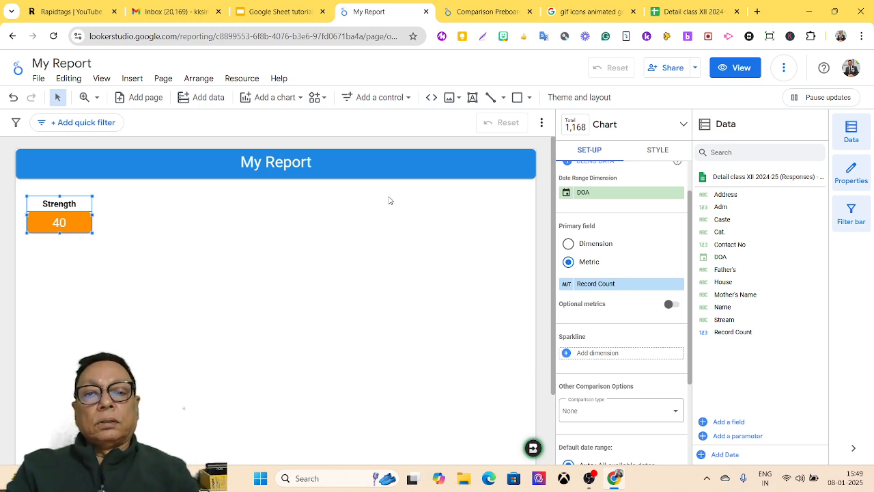
Step: Insert a Table of Name and Record Count beside the Strength scorecard and drag it taller
click(299, 99)
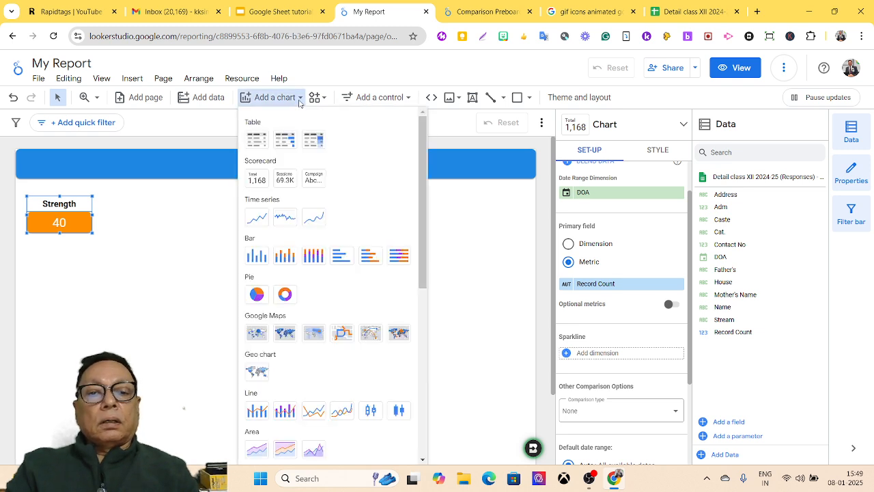
click(251, 140)
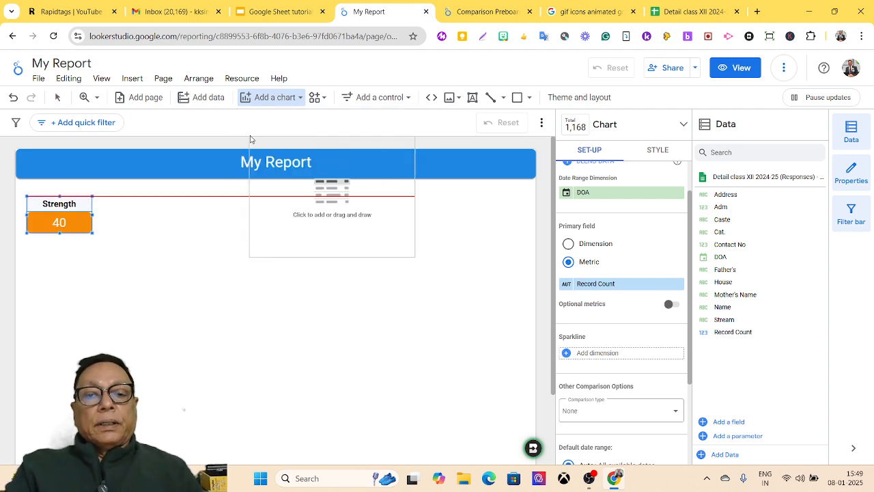
key(Escape)
click(170, 196)
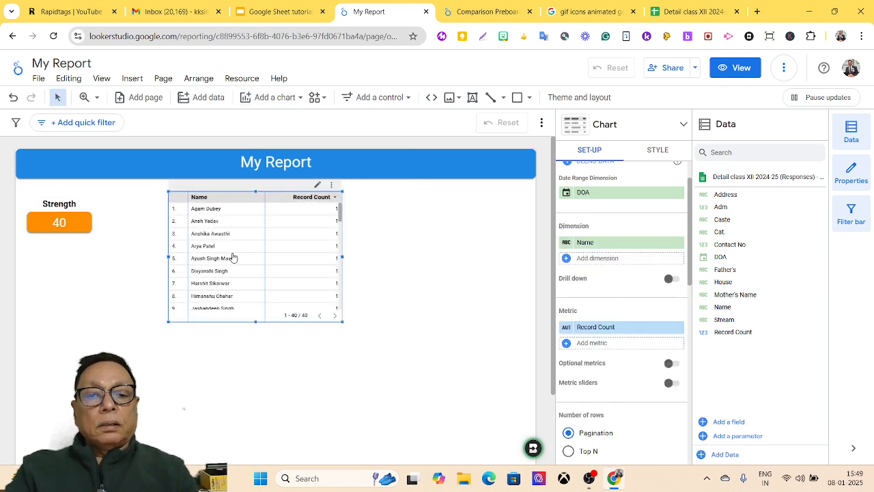
drag(255, 321, 250, 407)
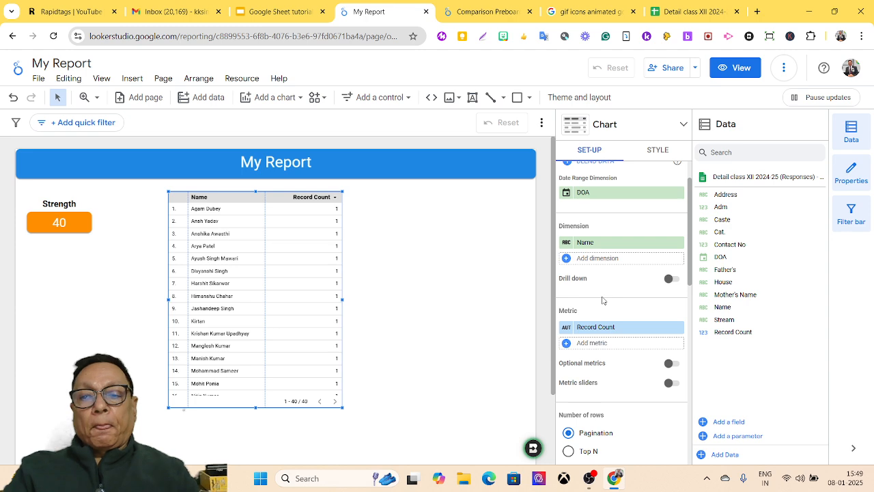
drag(690, 254, 684, 299)
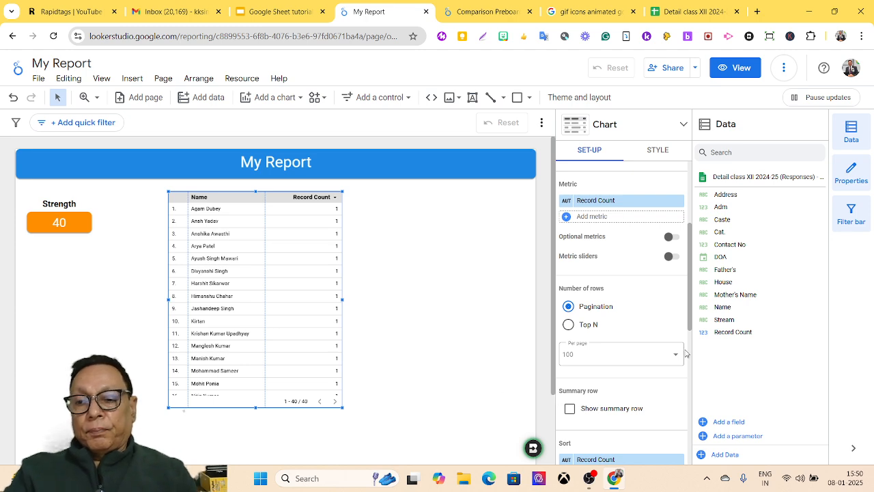
Step: Remove the Record Count metric from the table, then narrow it and drag it taller
scroll(689, 338, down, 1)
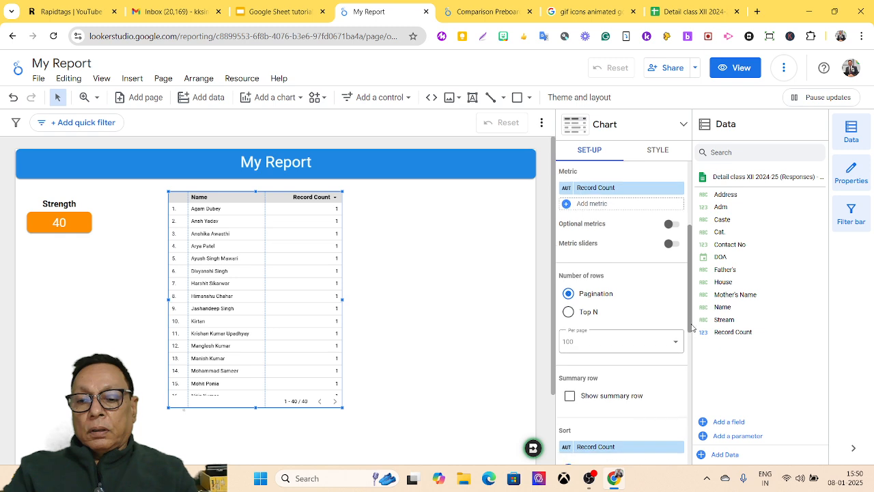
drag(689, 344, 688, 365)
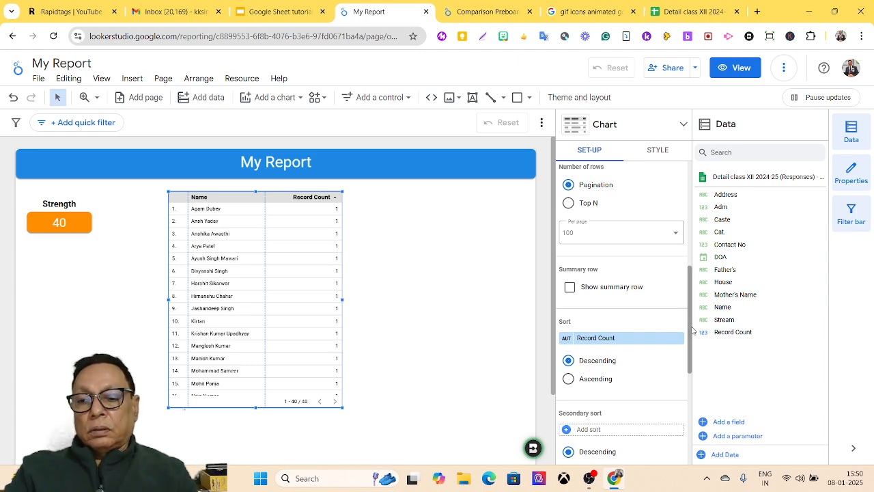
drag(692, 330, 681, 268)
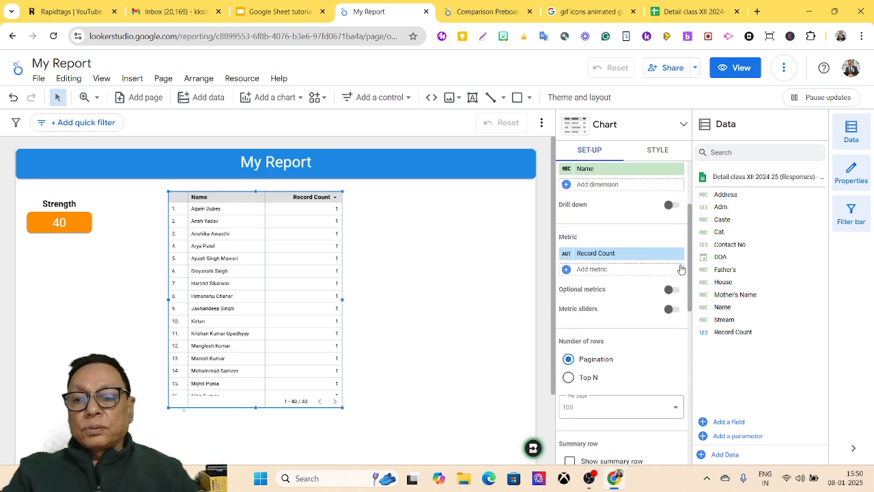
click(679, 254)
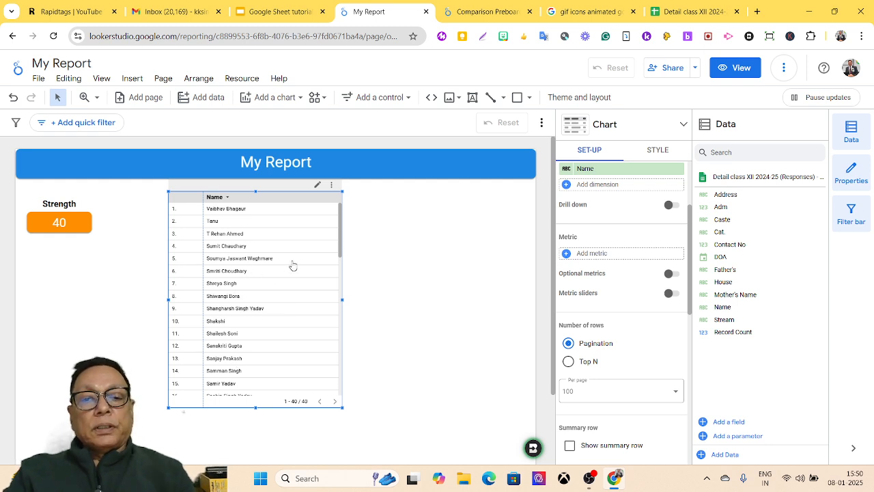
drag(340, 300, 311, 295)
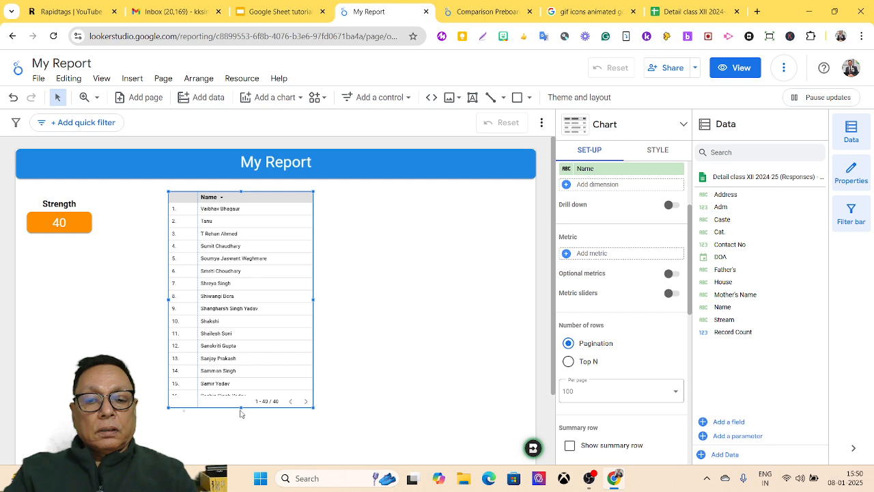
drag(241, 407, 238, 436)
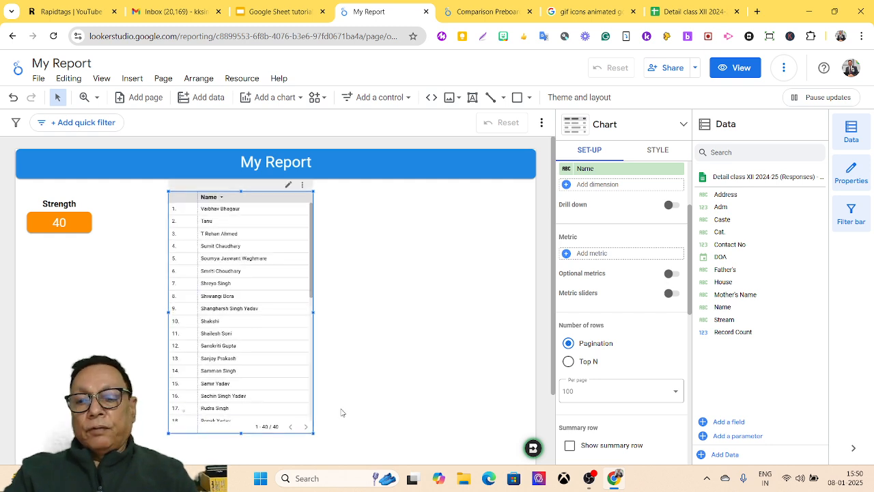
Step: Limit the Name table to its top 15 rows instead of 100
click(590, 364)
click(595, 387)
drag(595, 387, 579, 388)
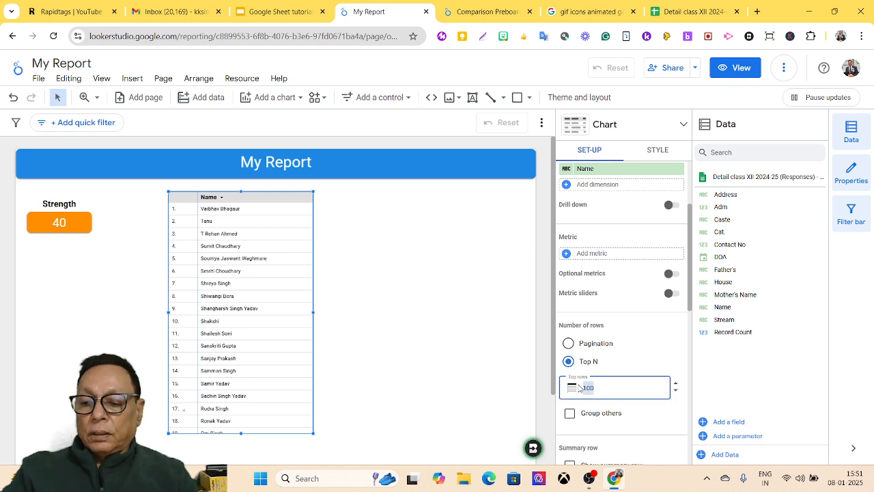
text(15)
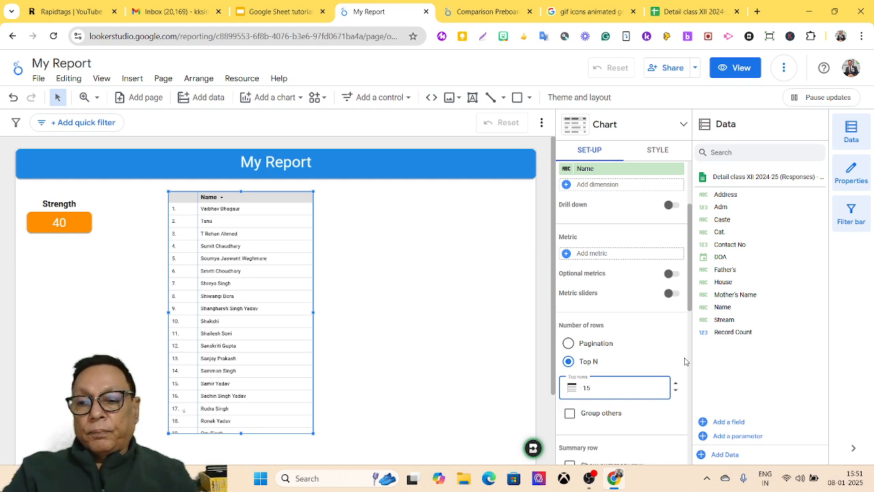
click(690, 306)
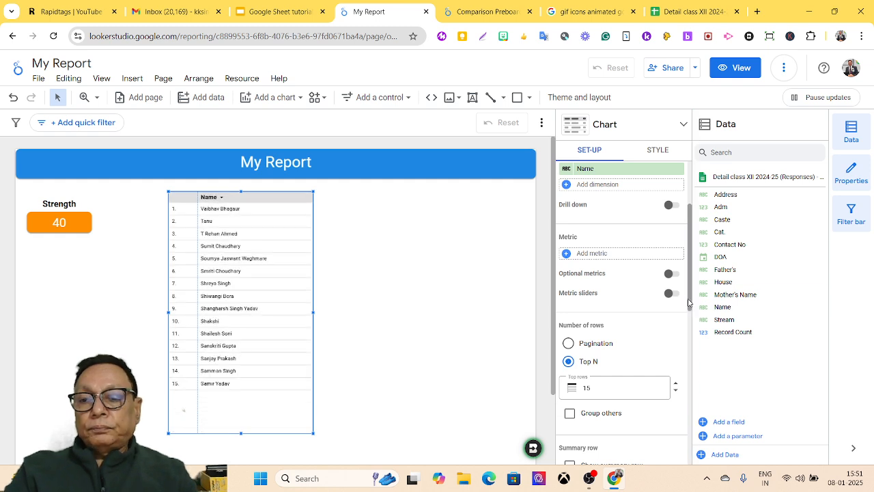
Step: Shorten the table to fit exactly its 15 rows and show its style settings
scroll(688, 303, down, 1)
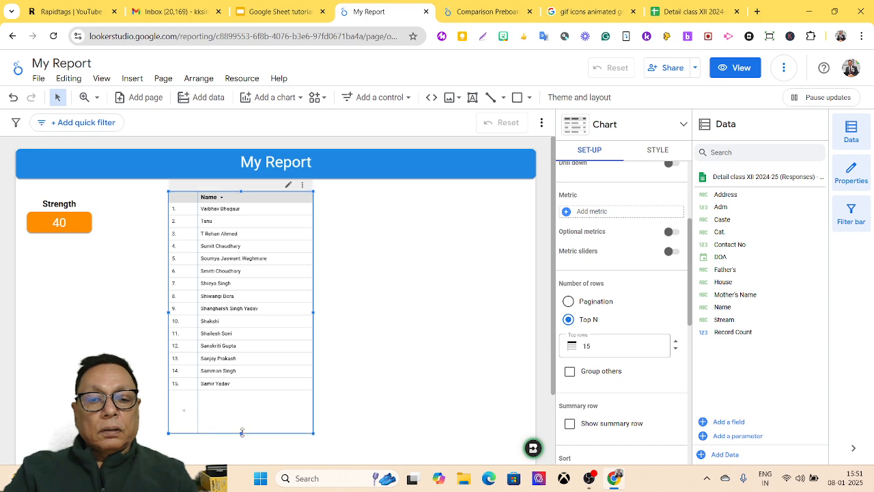
drag(241, 433, 248, 393)
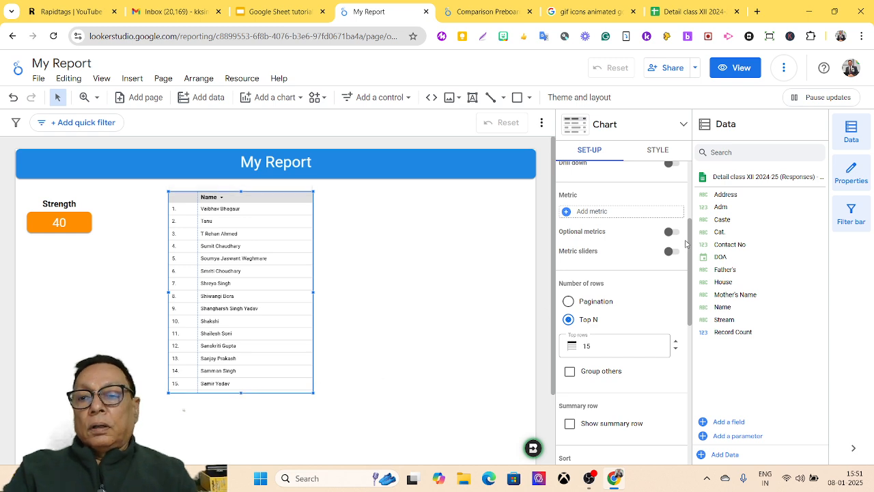
click(657, 150)
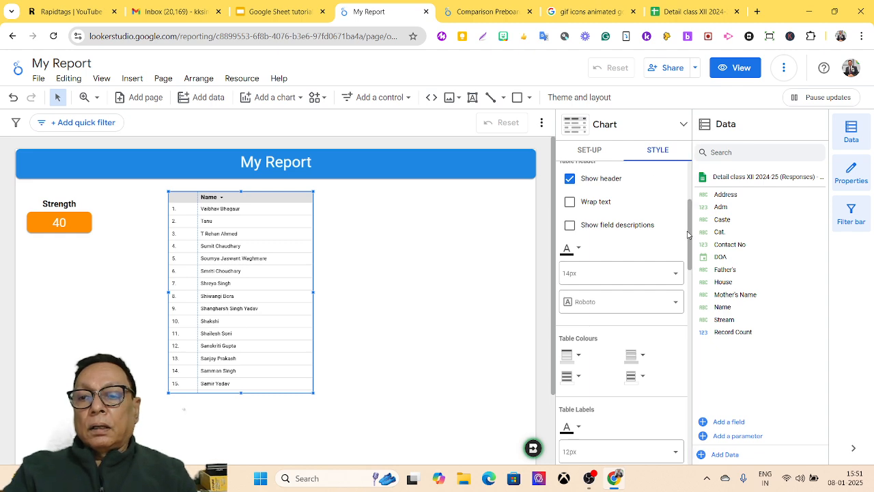
Step: Show a title above the table and rename it to 'Student List'
drag(689, 234, 688, 198)
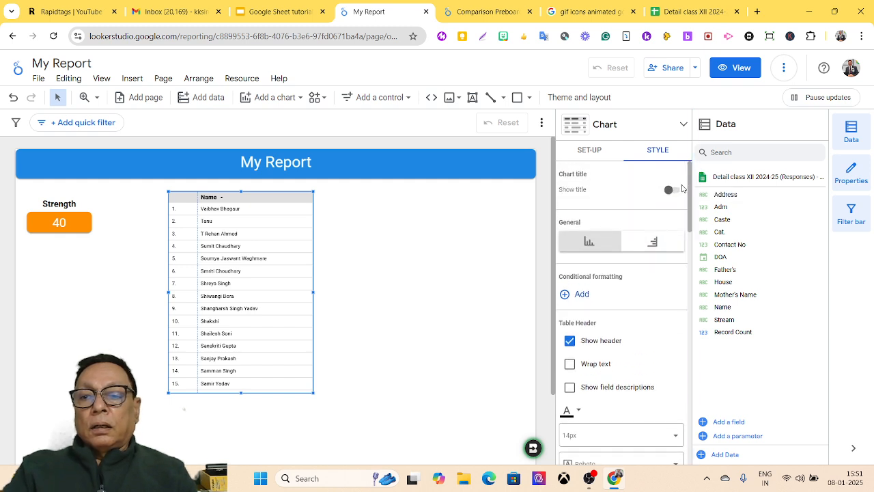
click(672, 191)
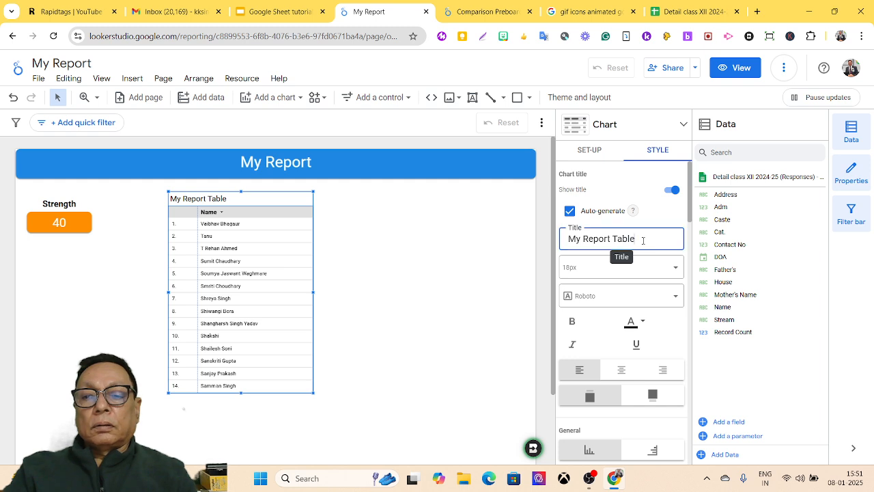
drag(642, 240, 556, 252)
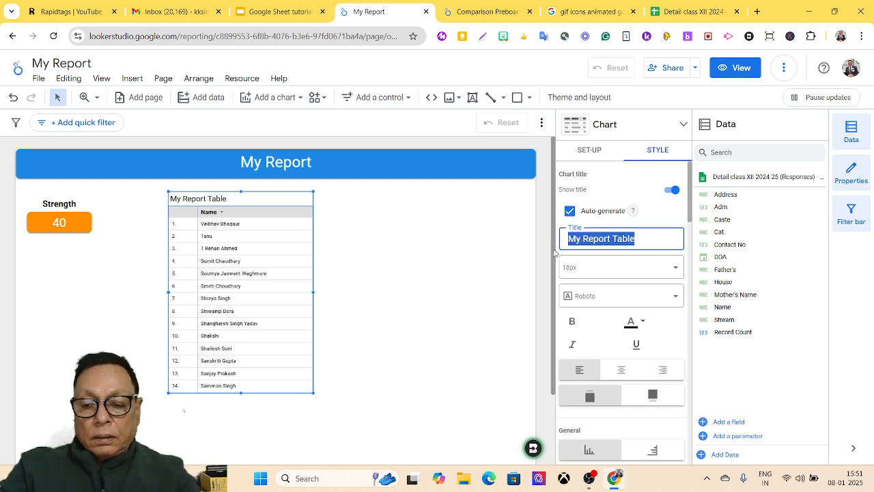
text(Listof)
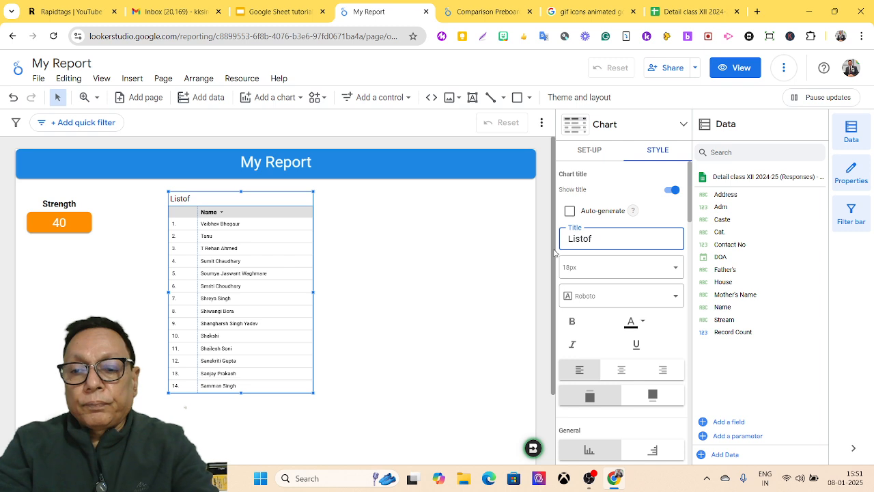
key(BackSpace)
key(BackSpace)
key(BackSpace)
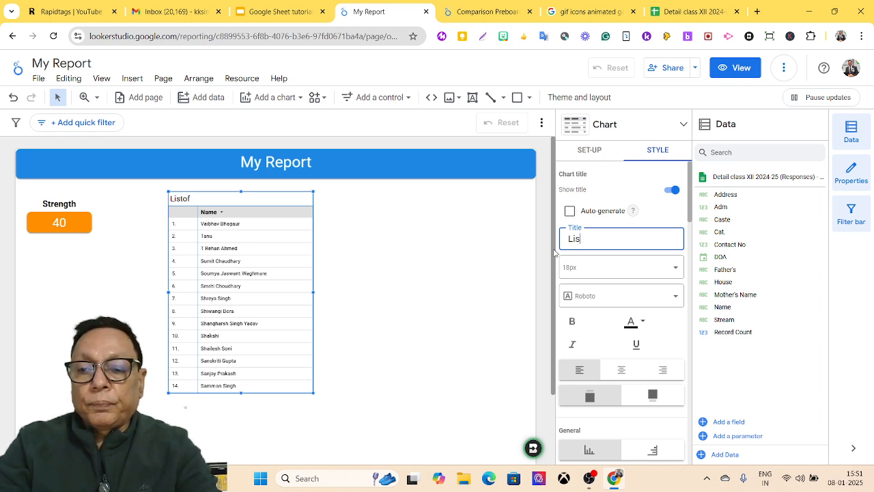
key(BackSpace)
text(S)
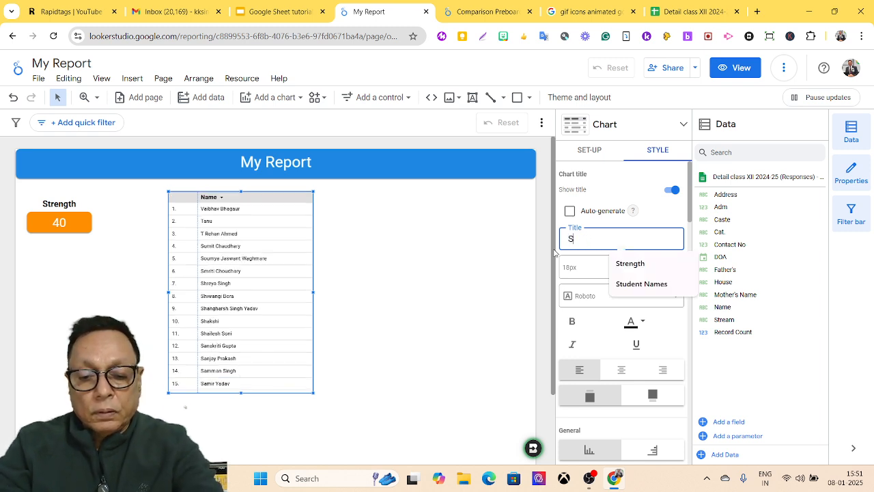
text(tudent List)
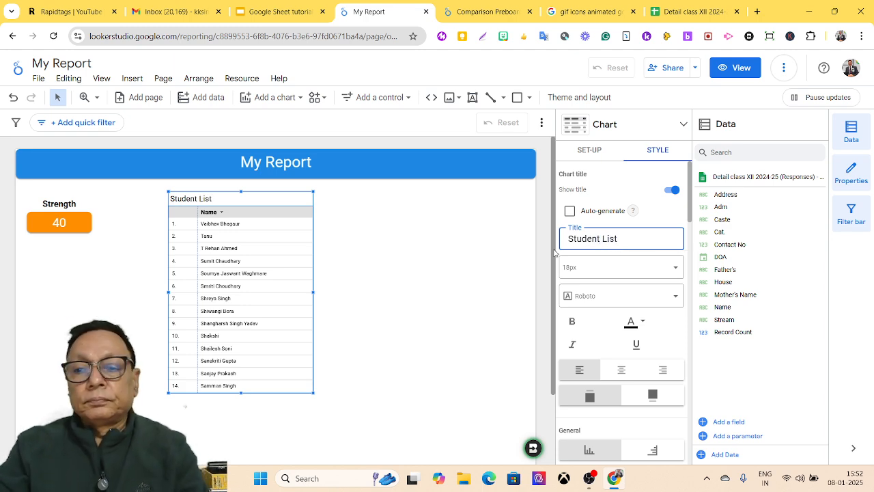
Step: Centre the 'Student List' title and set its font size to 20px
click(622, 370)
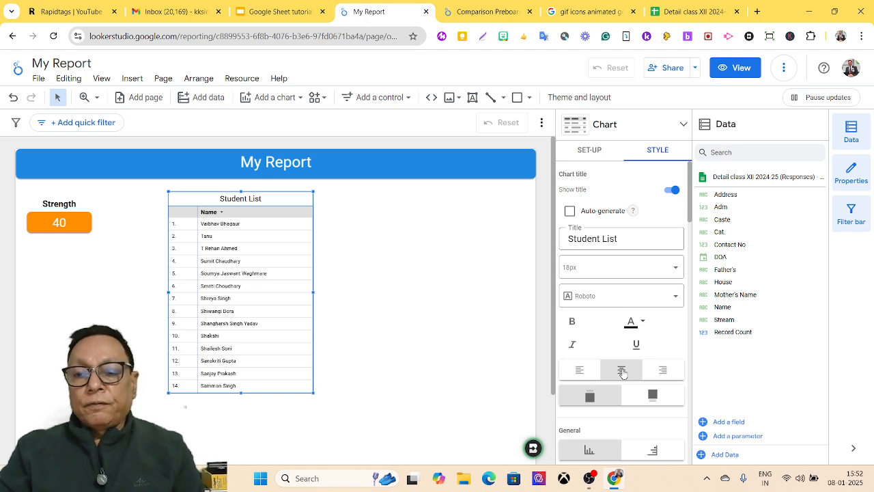
click(674, 268)
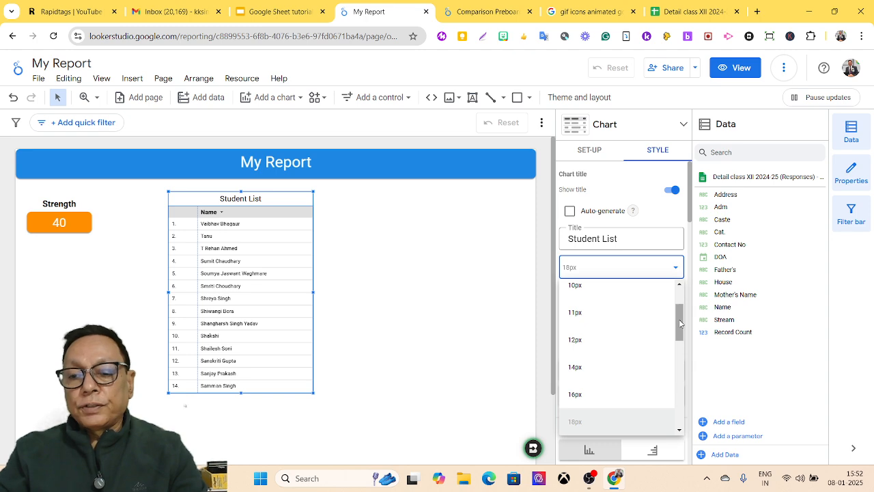
drag(680, 324, 679, 346)
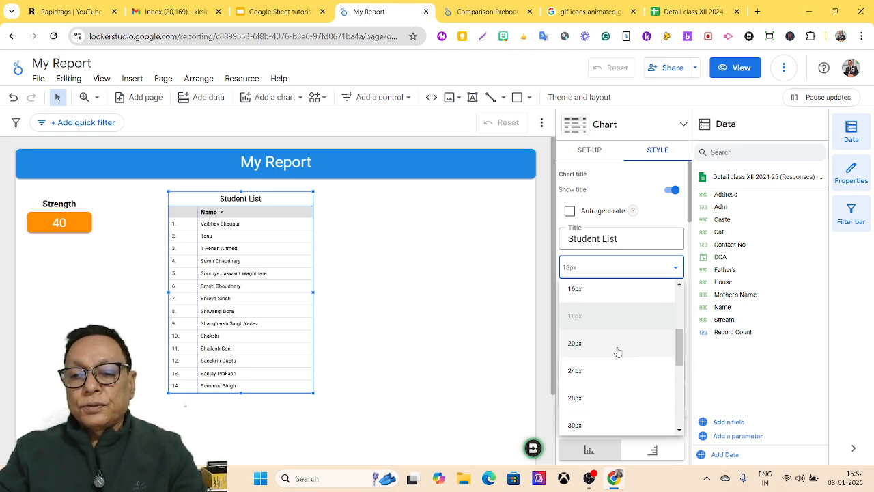
click(589, 344)
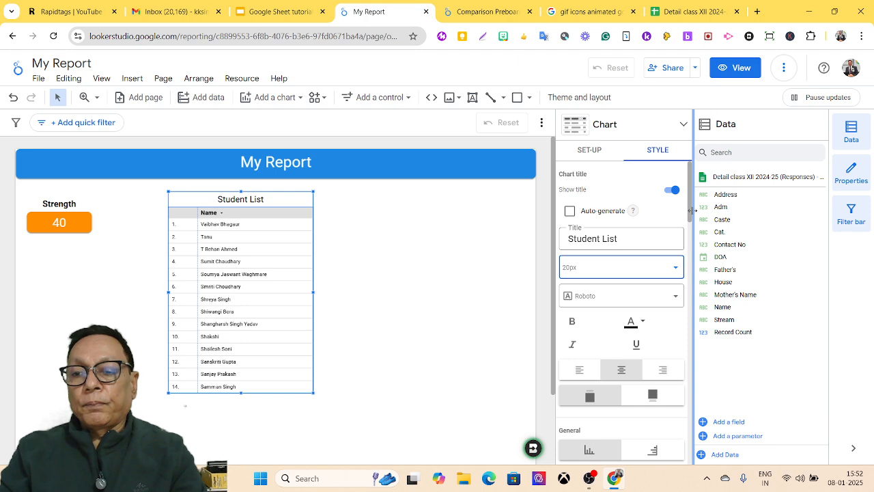
scroll(689, 227, down, 1)
drag(689, 228, 688, 250)
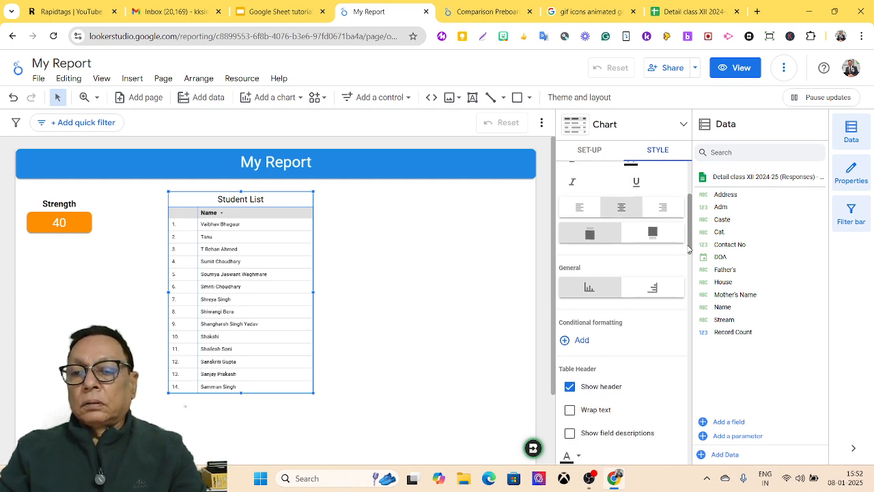
drag(689, 247, 684, 277)
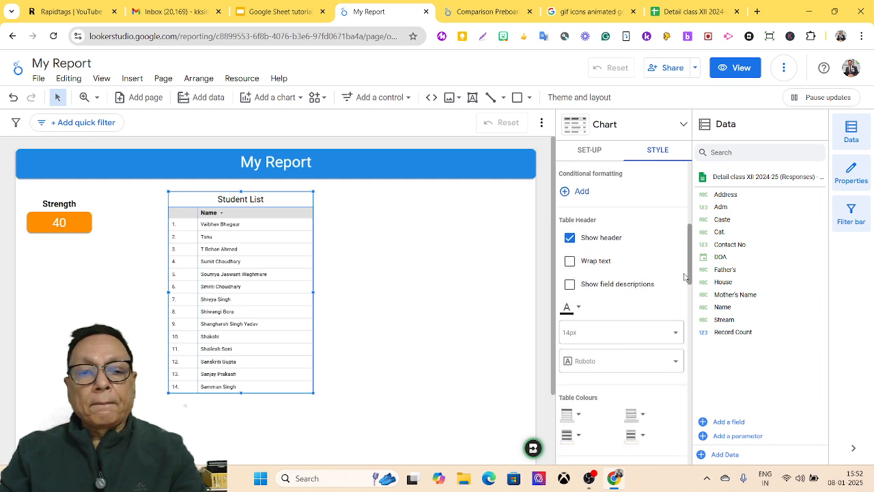
click(577, 311)
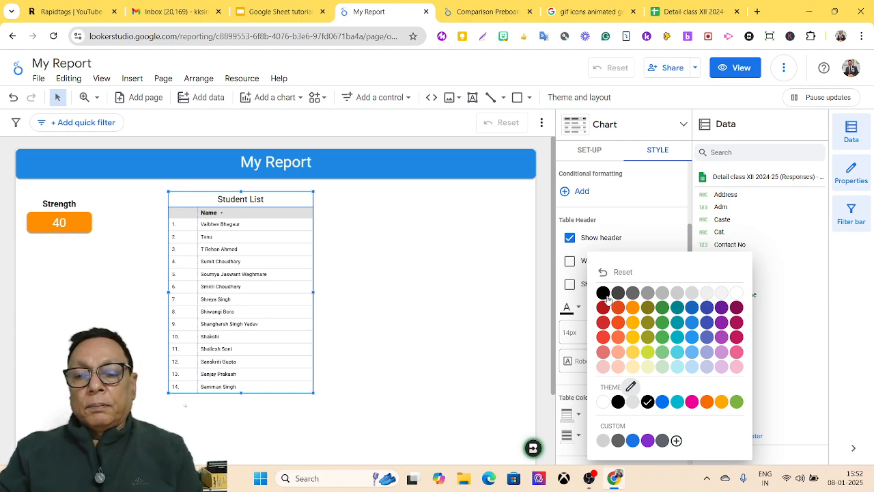
click(546, 307)
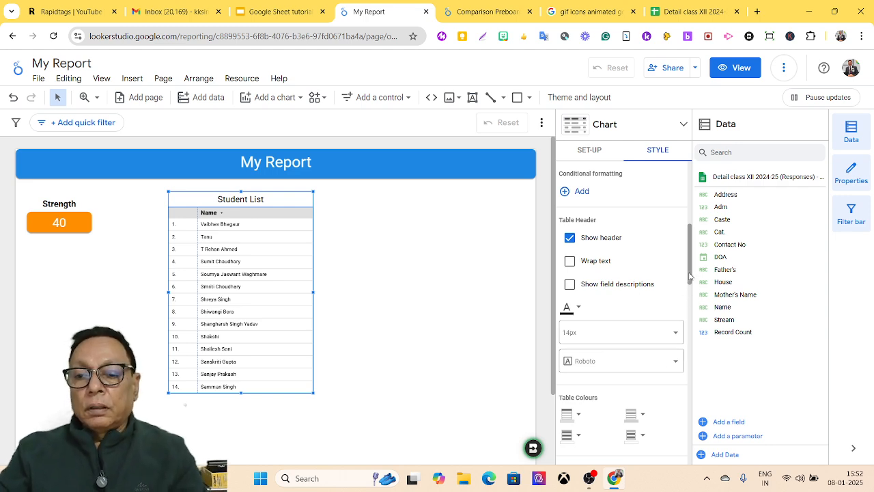
drag(689, 276, 686, 316)
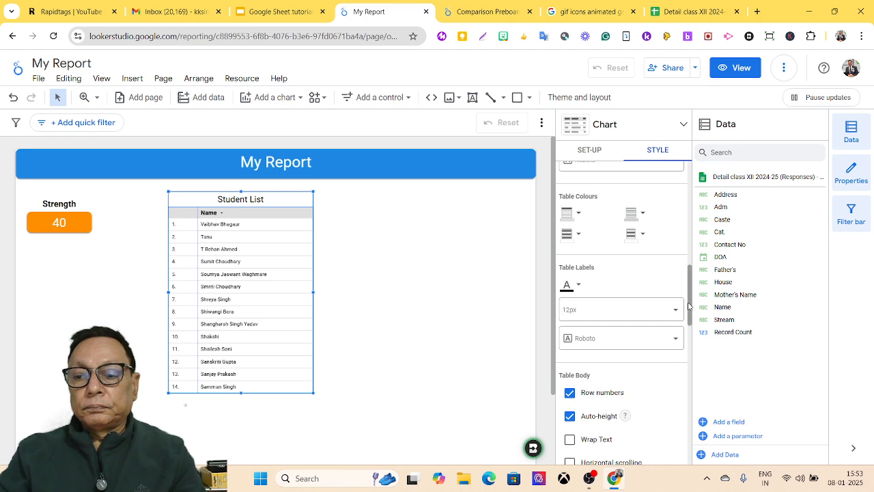
Step: Fill the Student List table's background with purple
drag(689, 307, 685, 344)
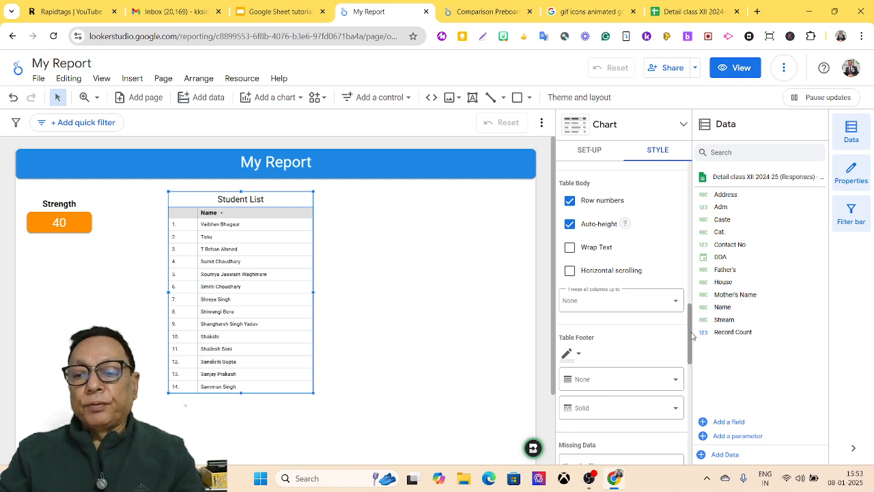
drag(691, 334, 679, 393)
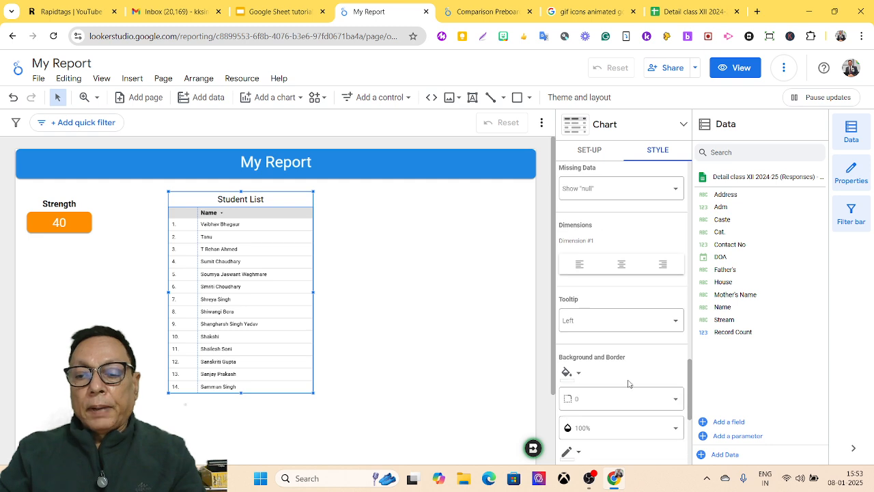
click(578, 375)
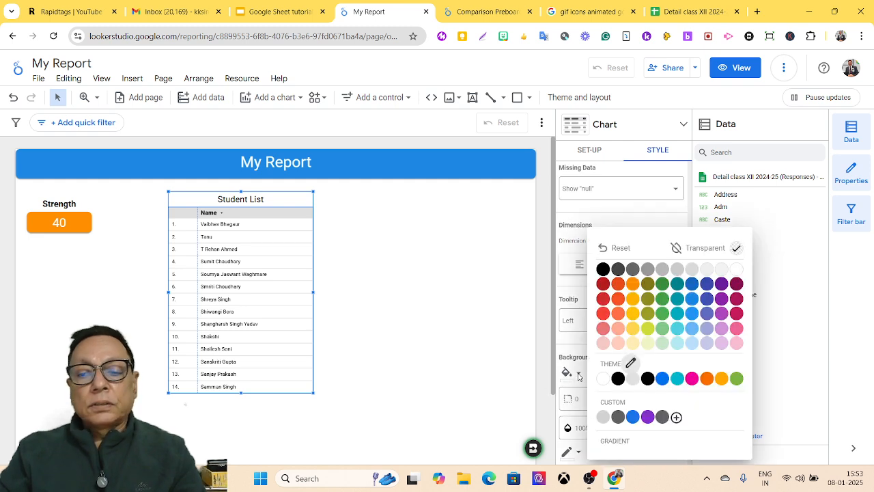
click(722, 298)
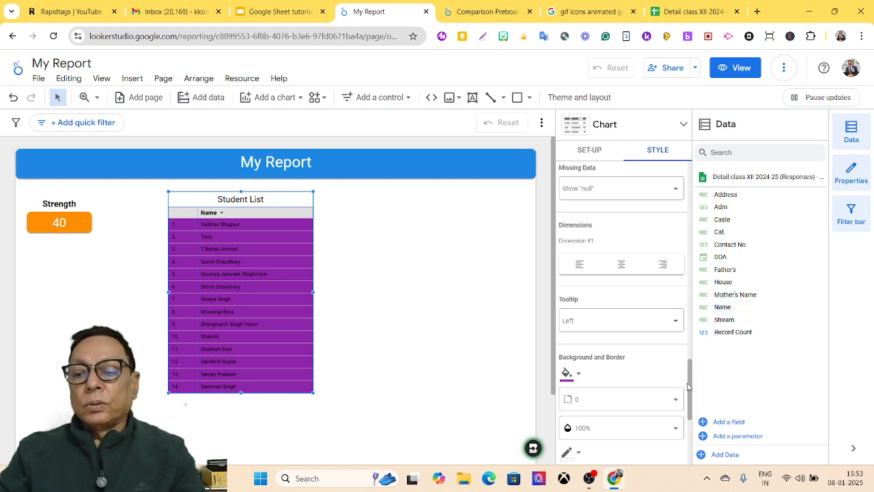
drag(688, 386, 686, 301)
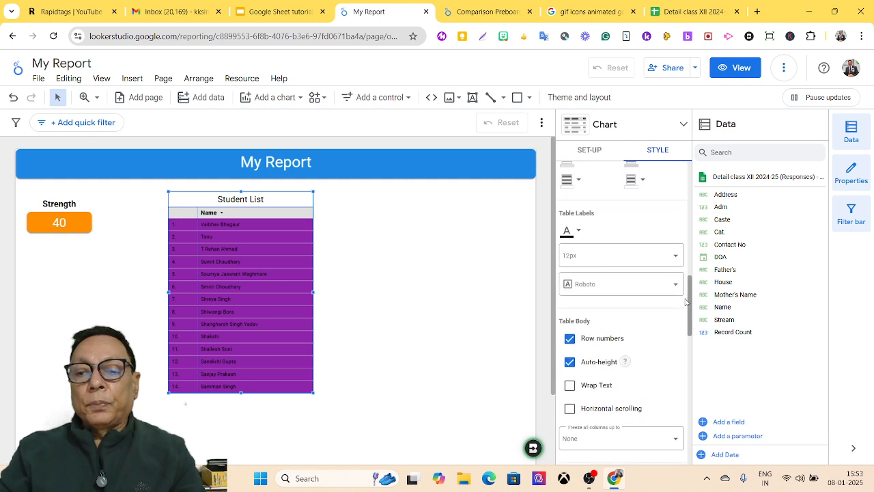
Step: Make the table's row label text white and 14px instead of 12px
click(576, 232)
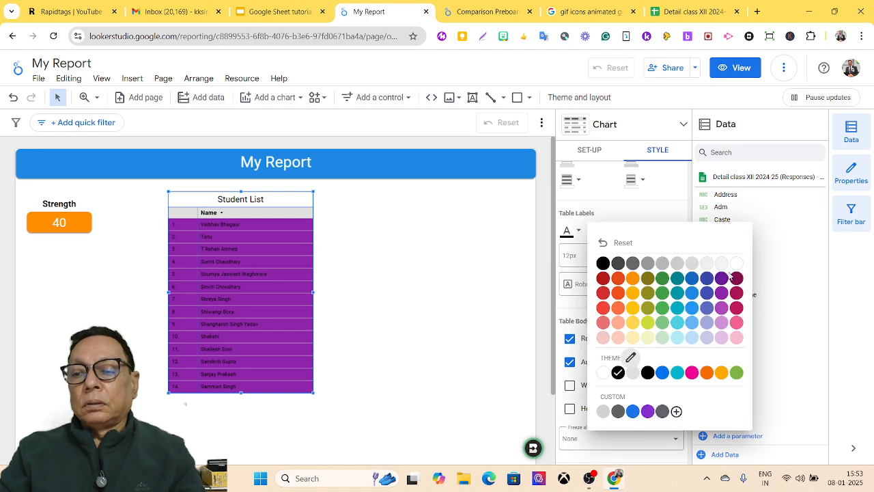
click(735, 263)
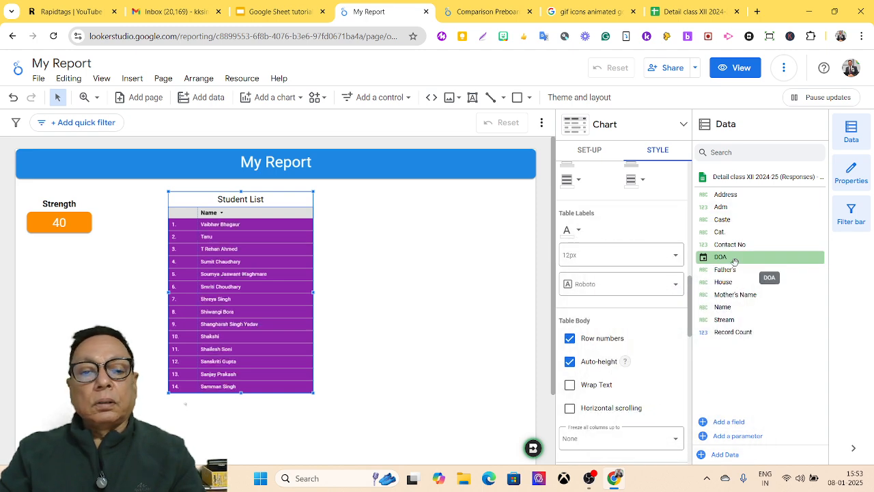
click(673, 258)
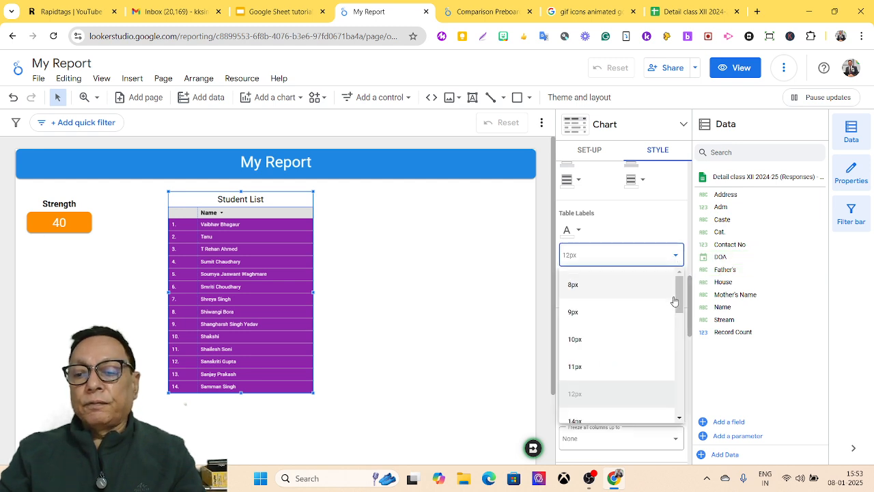
drag(678, 298, 677, 309)
scroll(676, 309, down, 1)
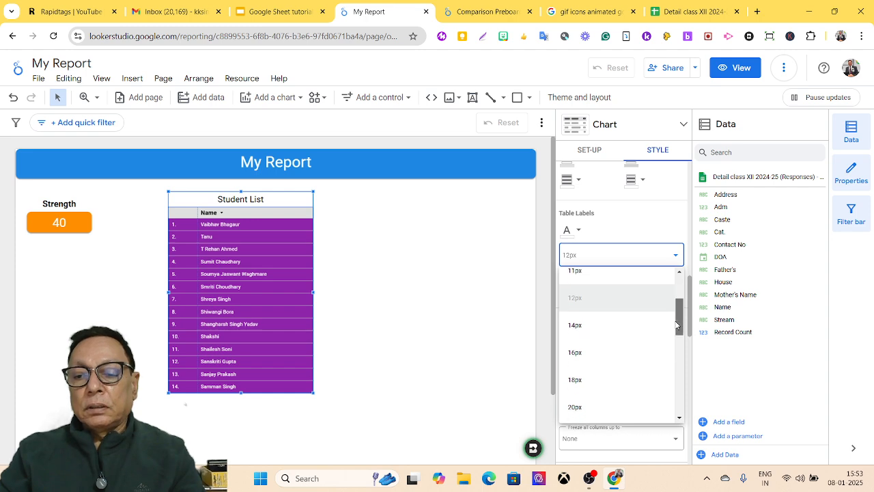
click(605, 331)
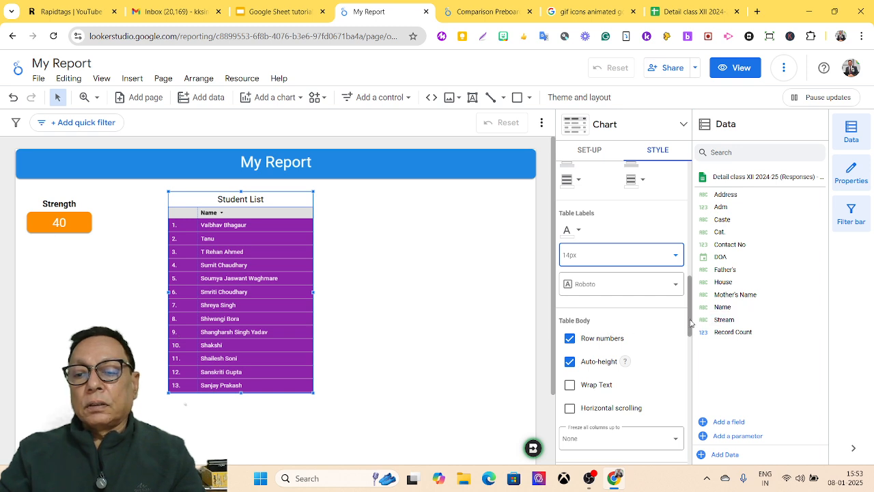
drag(691, 322, 687, 389)
Step: Set the Student List table's border radius to 10
scroll(675, 393, down, 2)
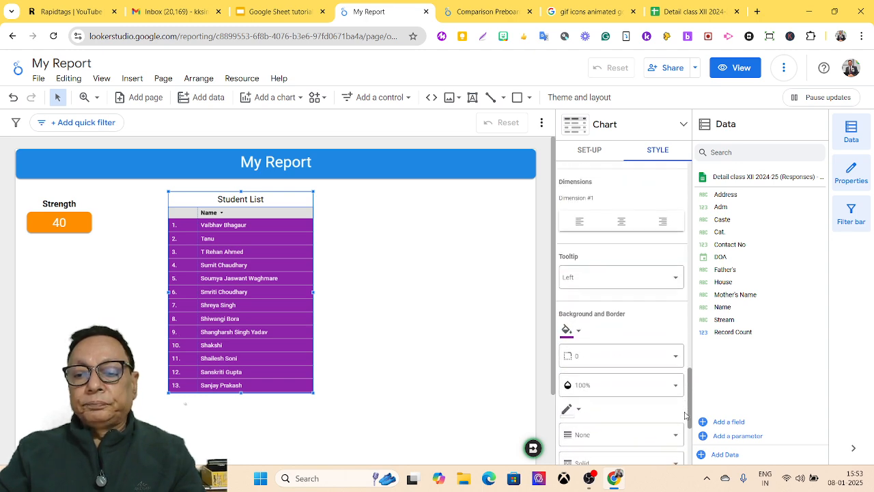
click(675, 341)
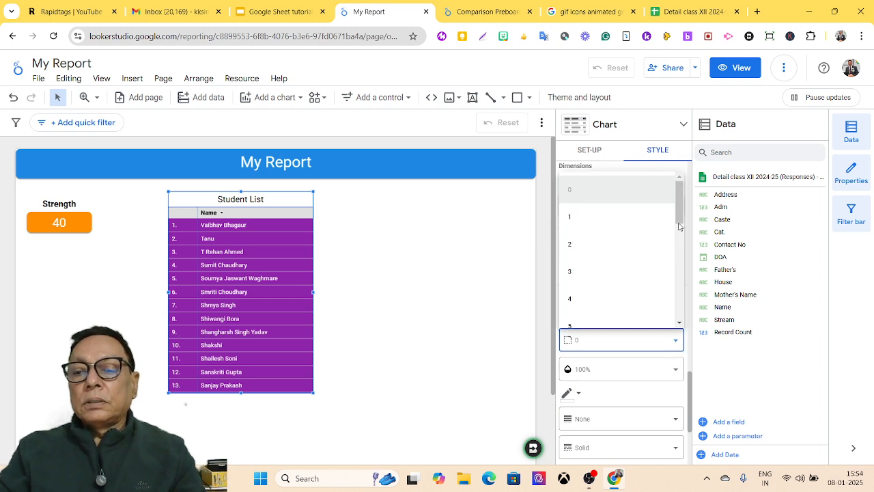
scroll(677, 232, down, 2)
scroll(678, 232, down, 1)
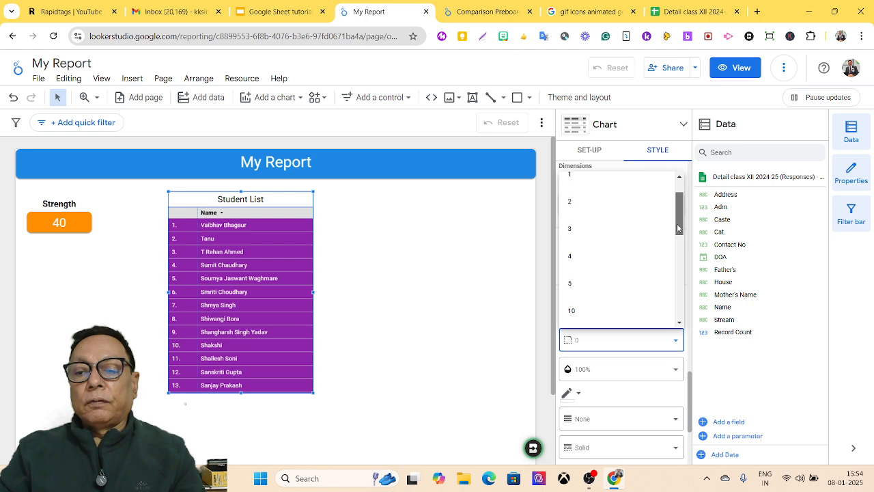
click(581, 290)
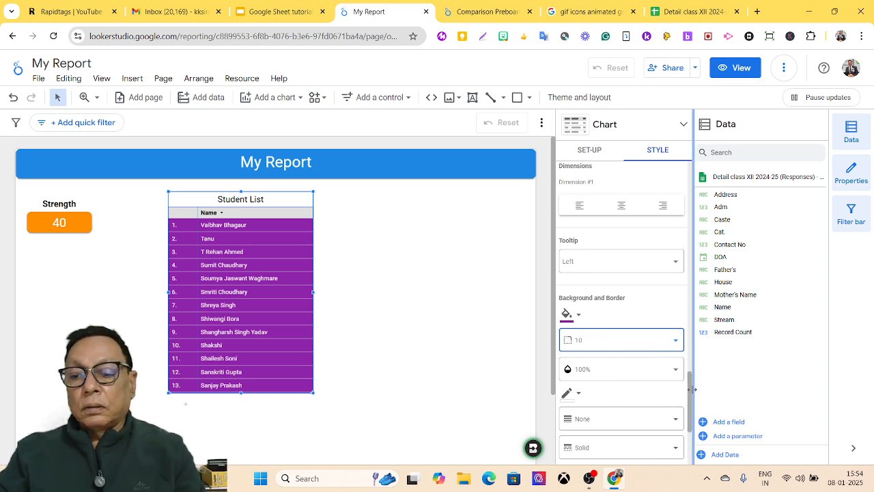
Step: Add a border shadow around the table and deselect it to check the result
scroll(688, 394, down, 3)
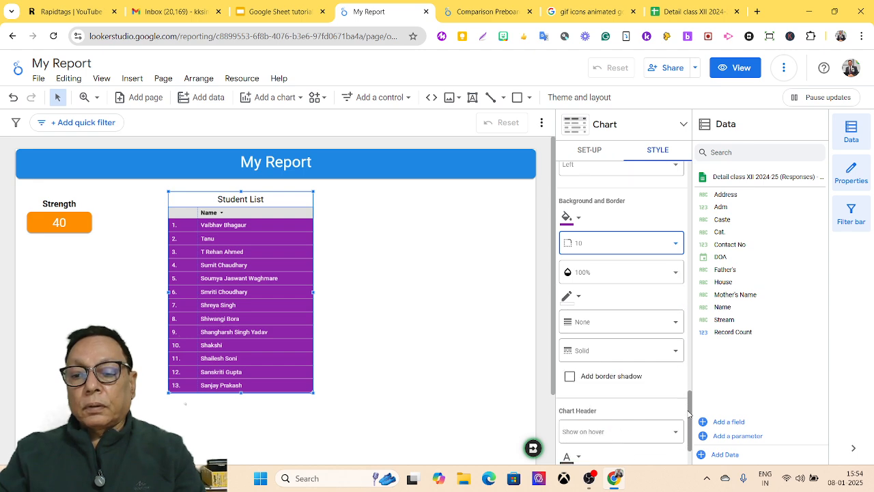
click(628, 382)
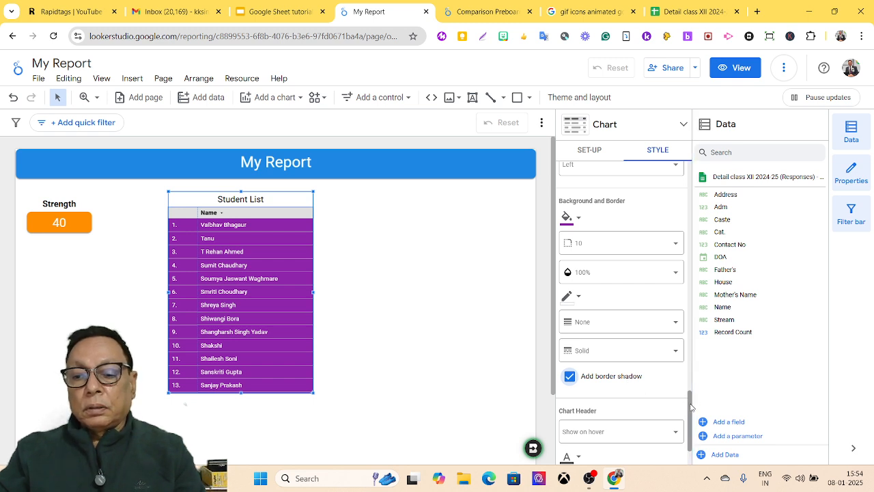
scroll(690, 407, down, 2)
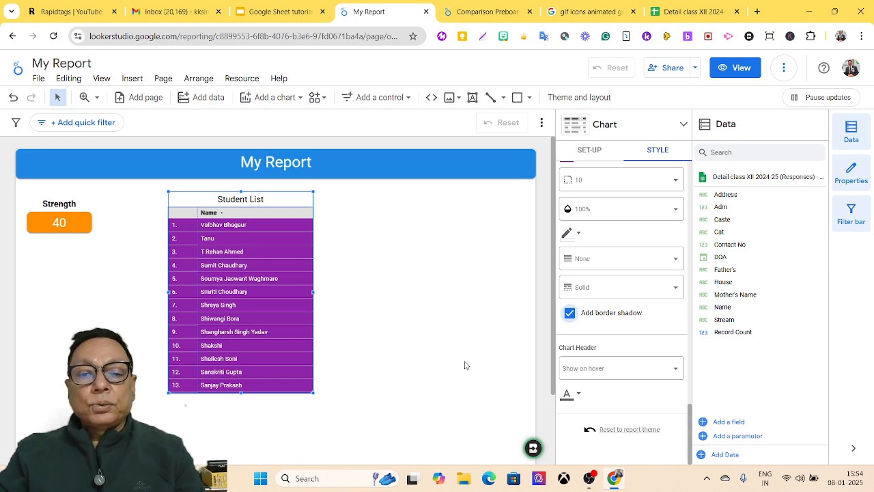
click(429, 338)
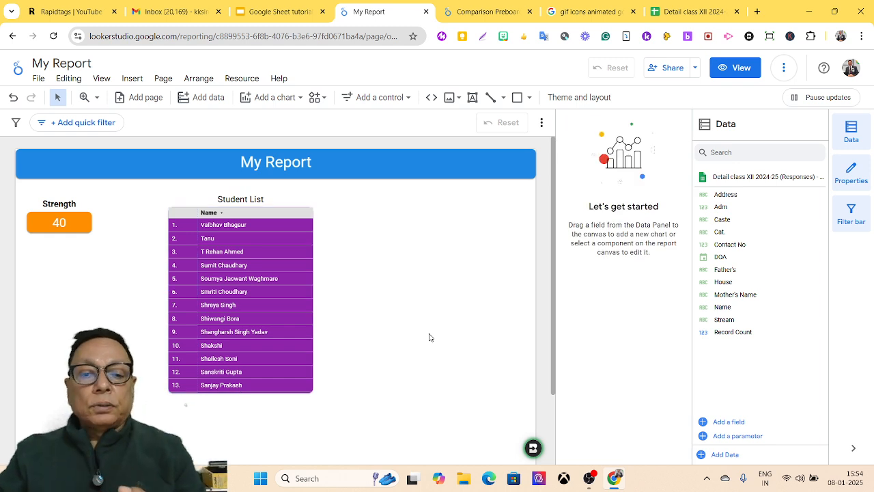
Step: Deselect the Student List table and switch My Report to view mode
click(288, 313)
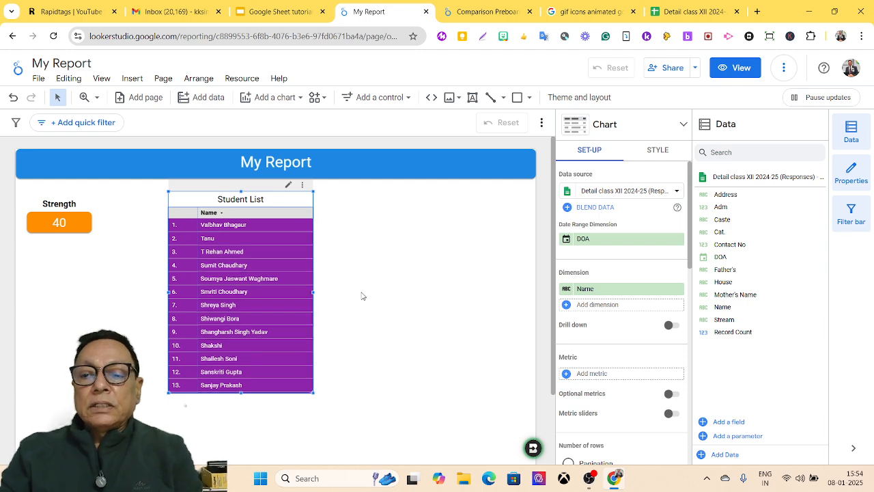
drag(554, 357, 554, 340)
click(549, 339)
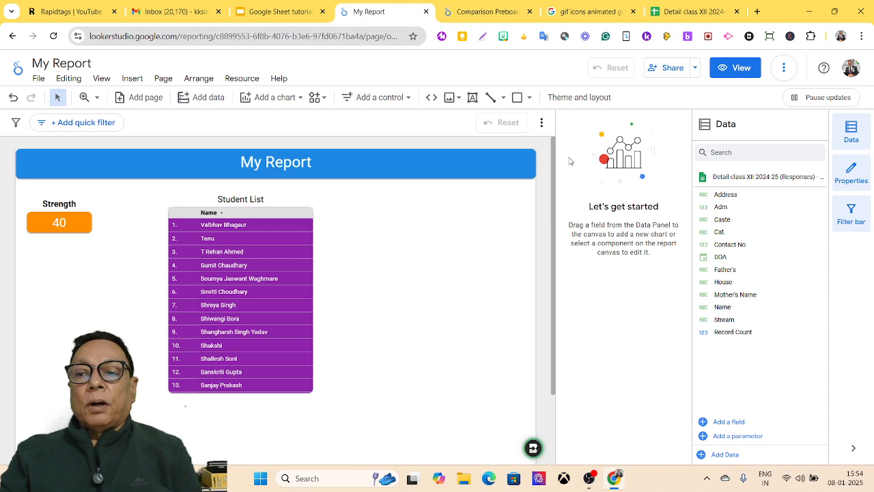
click(737, 71)
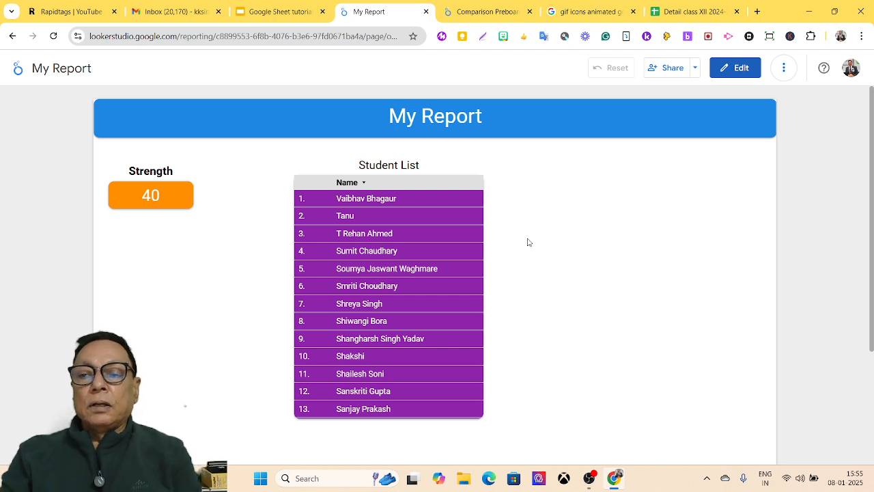
click(752, 71)
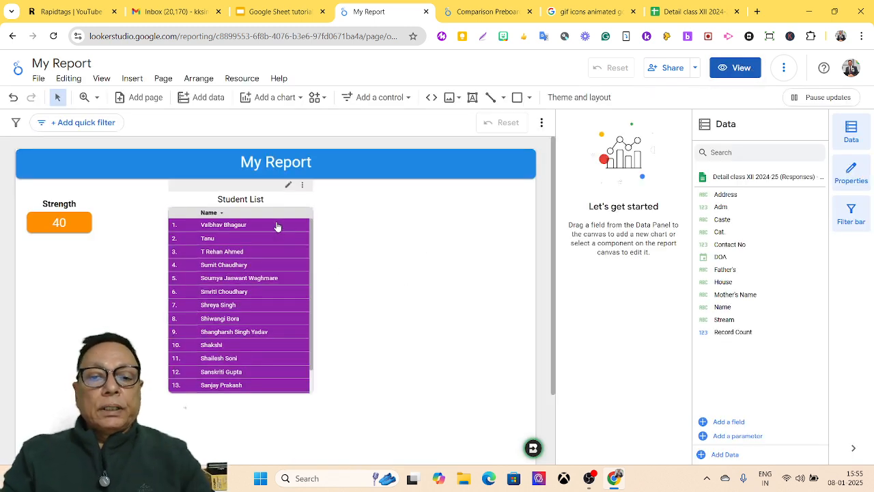
drag(261, 215, 206, 217)
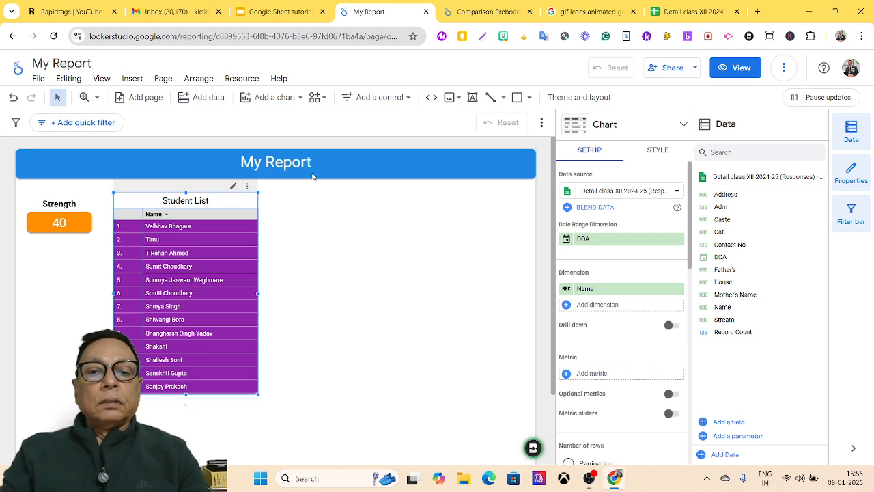
click(298, 99)
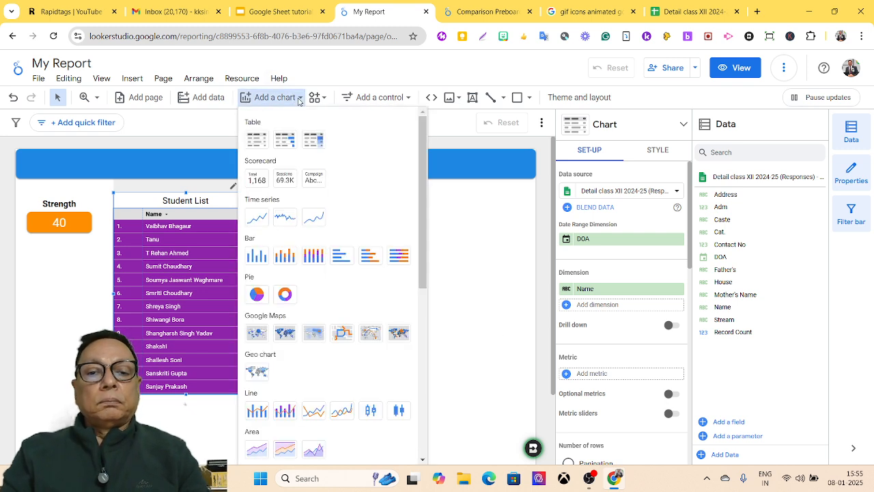
click(256, 267)
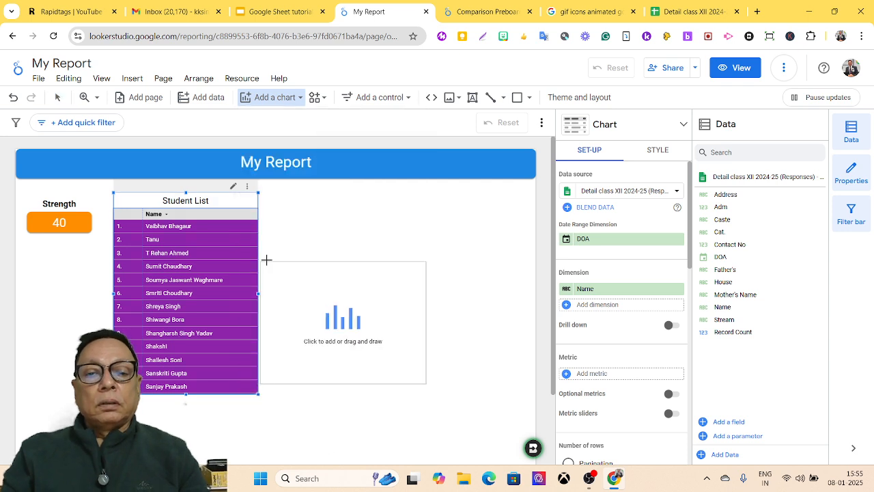
click(301, 193)
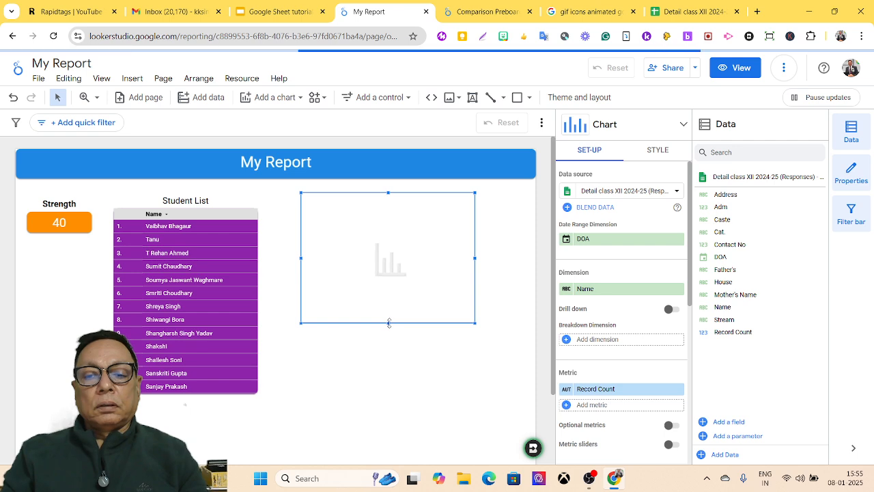
drag(388, 323, 387, 344)
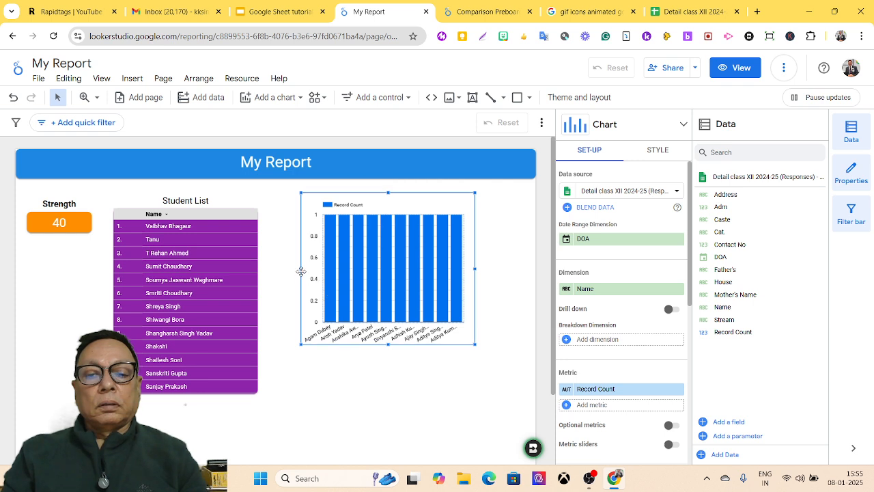
drag(301, 268, 279, 264)
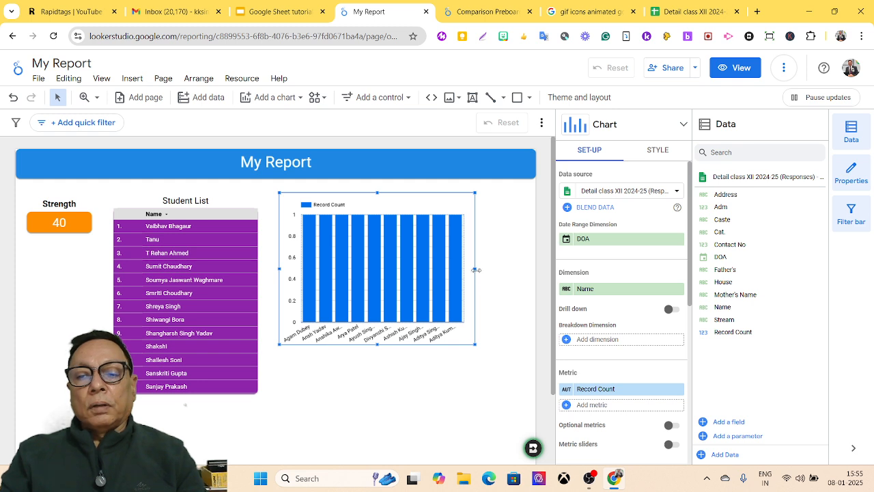
drag(474, 269, 504, 271)
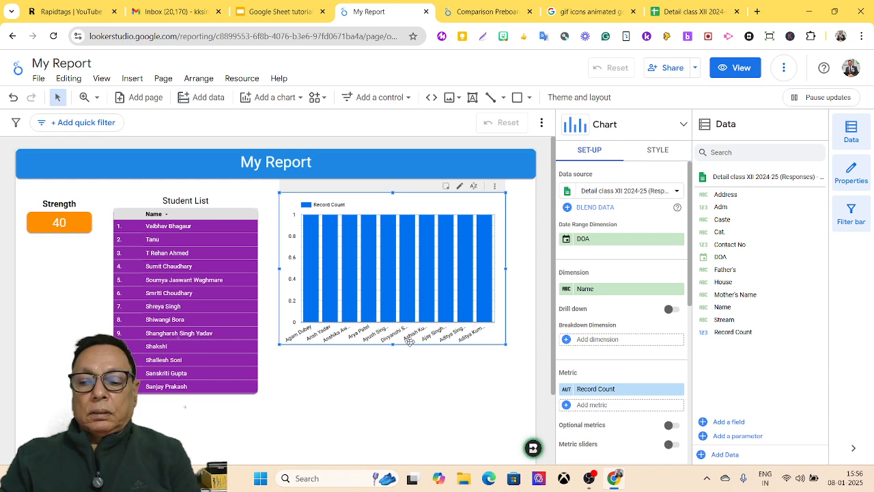
key(Delete)
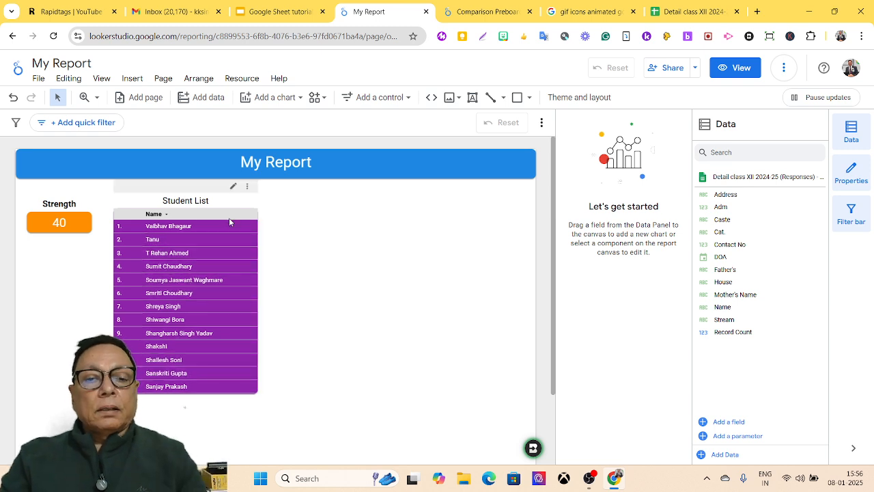
Step: Move the table toward page centre, the scorecard lower, and clear a test cross-filter
drag(229, 221, 354, 225)
drag(85, 223, 116, 292)
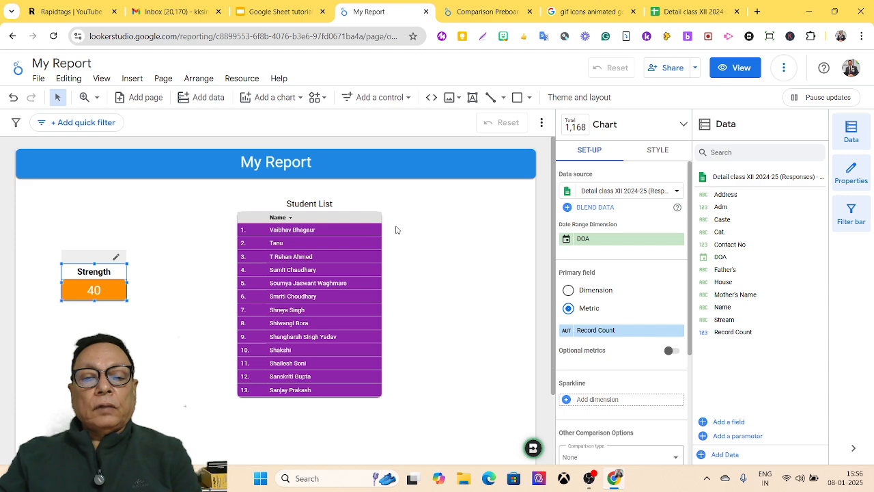
click(276, 245)
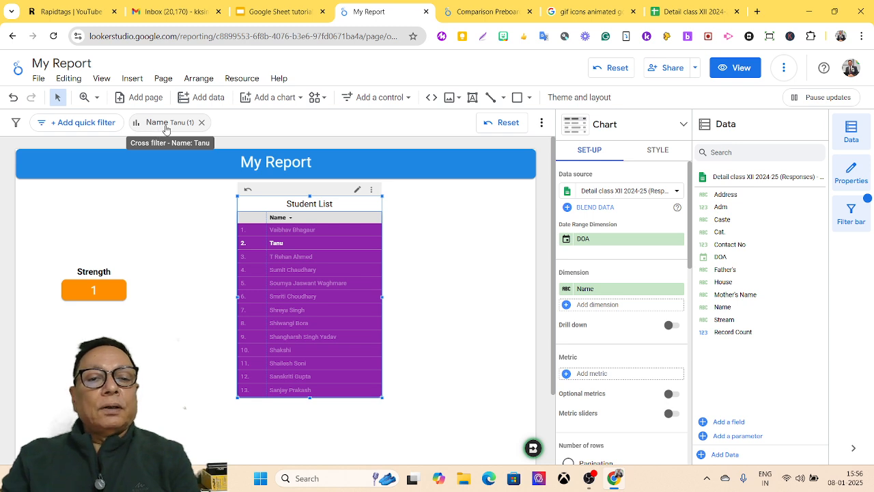
click(201, 126)
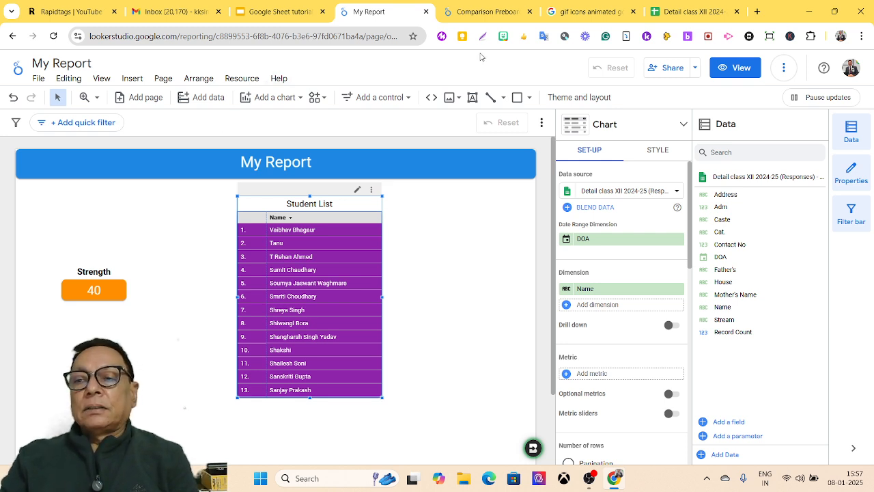
Step: Share the report with the contact's e-mail address as Editor and send the invitation
click(671, 71)
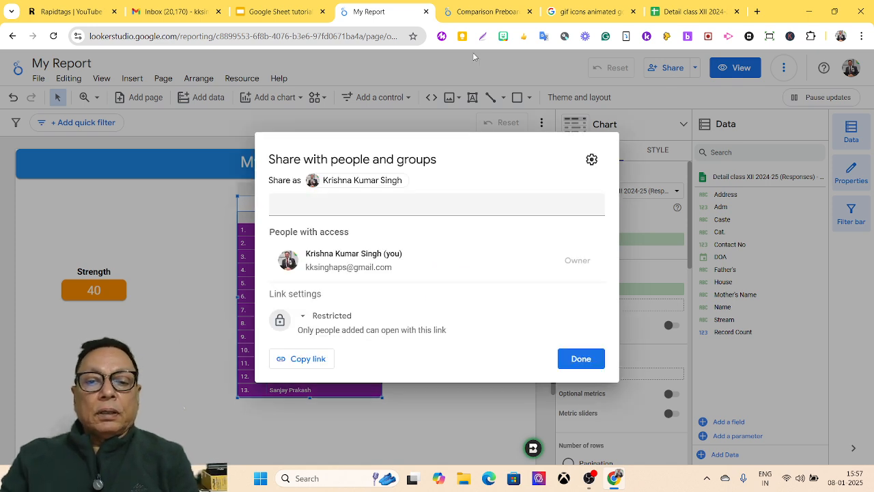
click(336, 205)
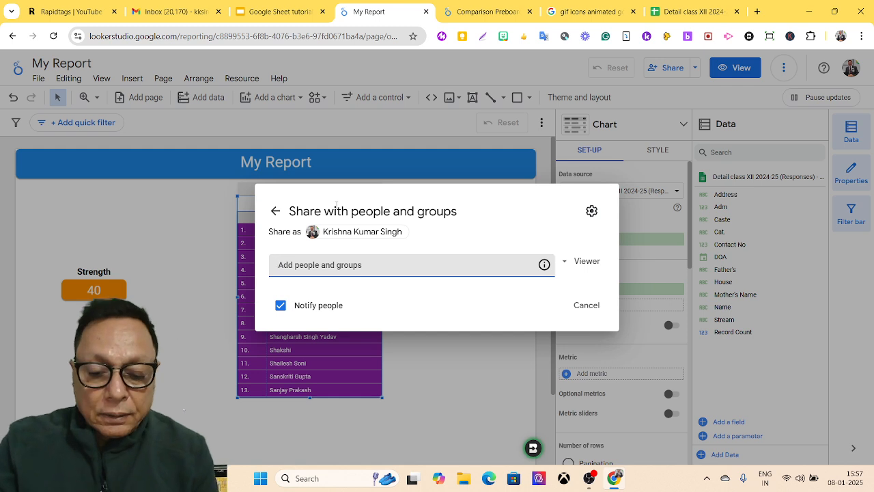
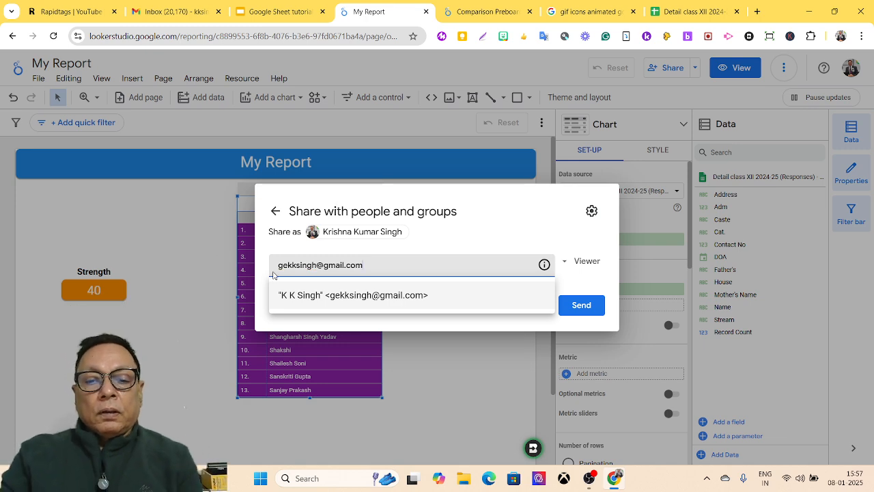
click(298, 295)
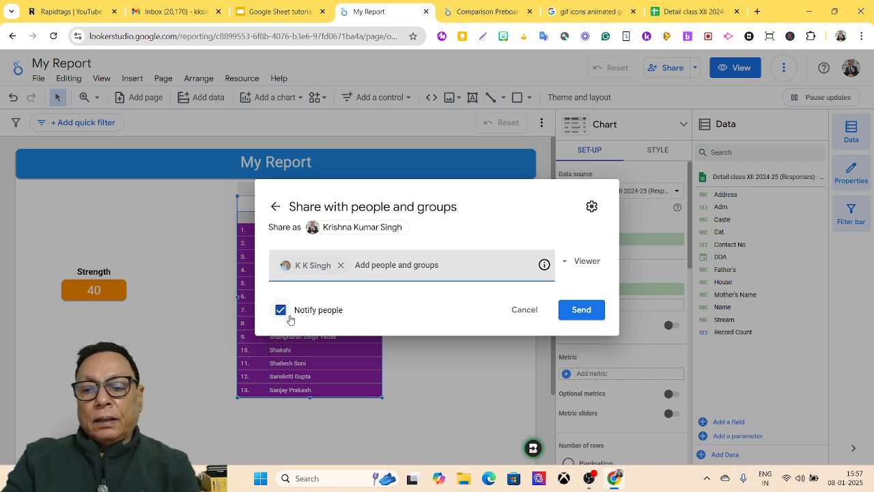
click(587, 262)
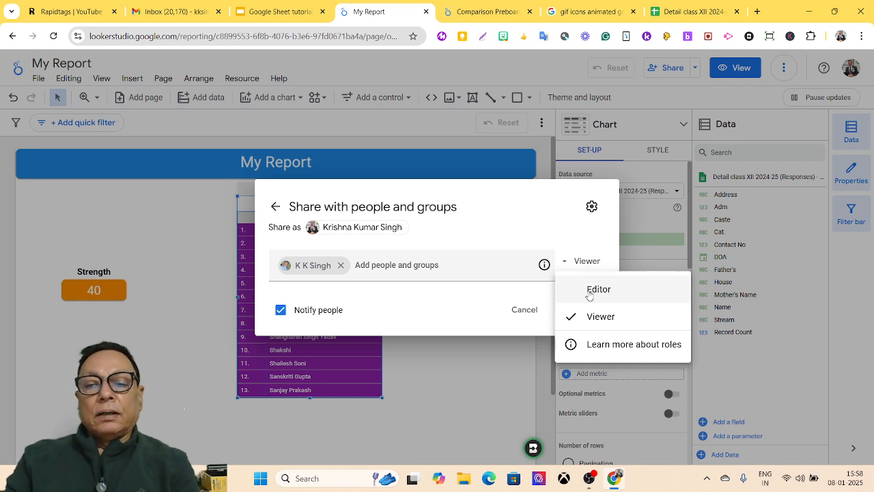
click(589, 292)
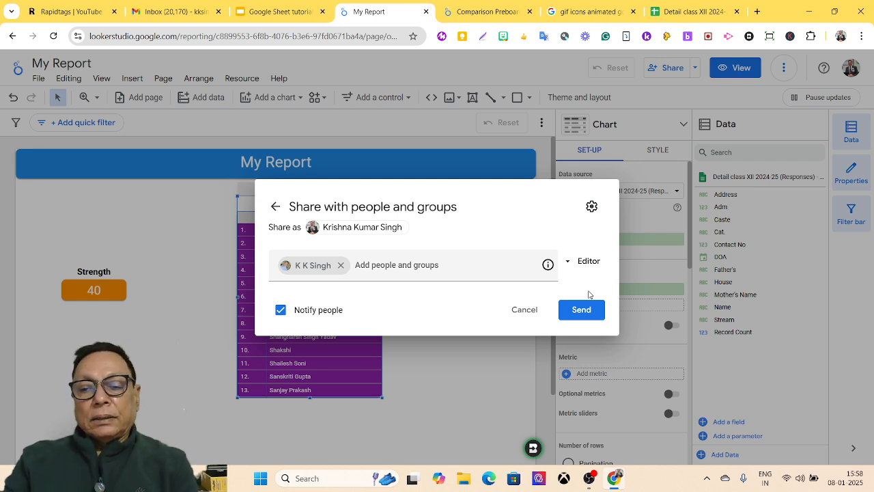
click(577, 318)
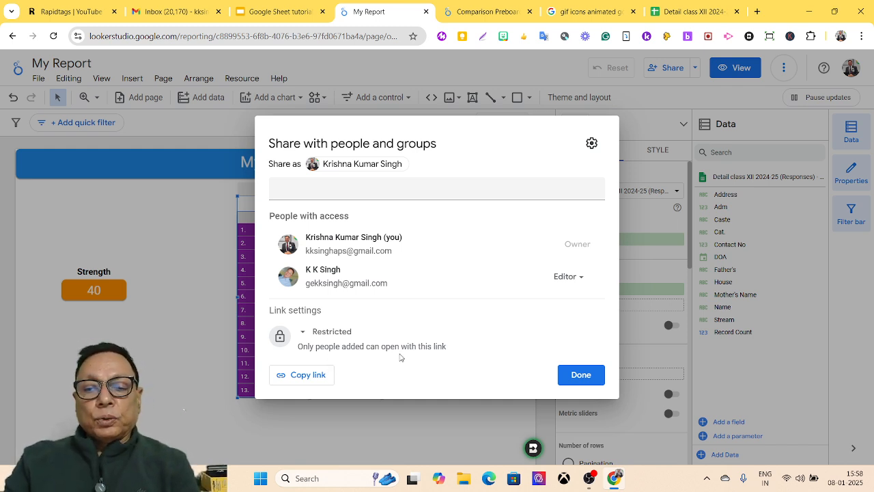
Step: Change the report's link access from Restricted to Public and save
click(333, 334)
click(337, 416)
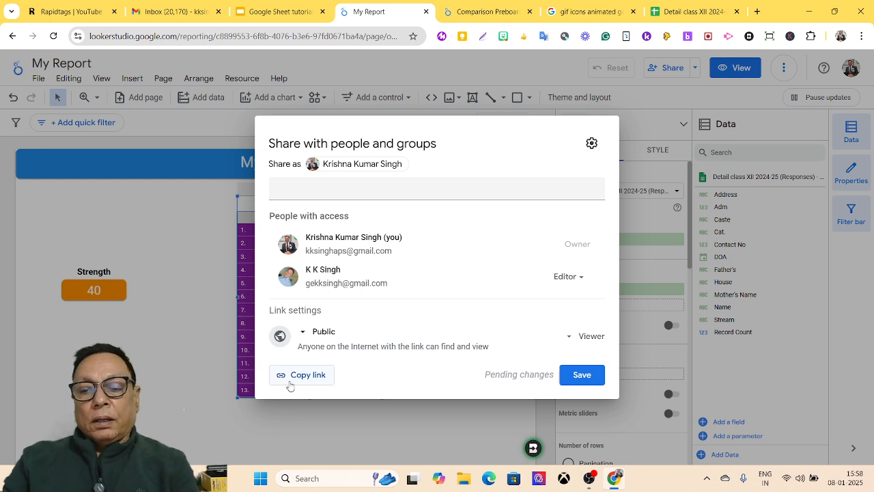
click(581, 375)
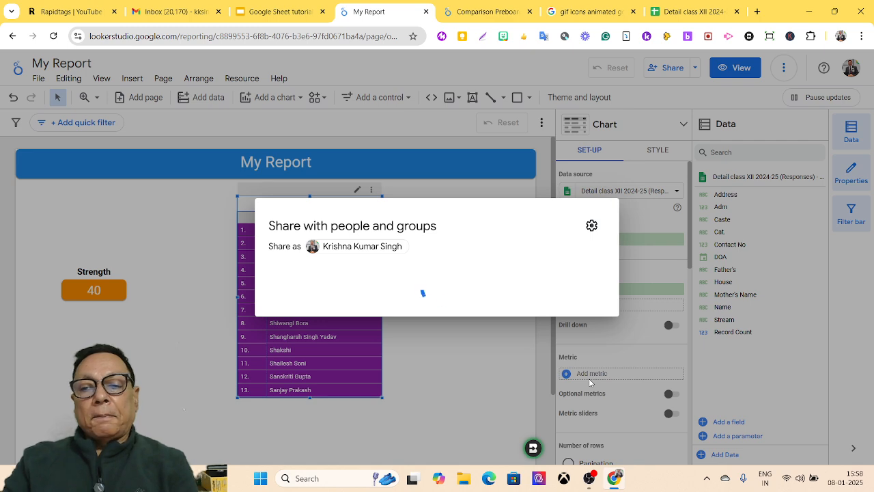